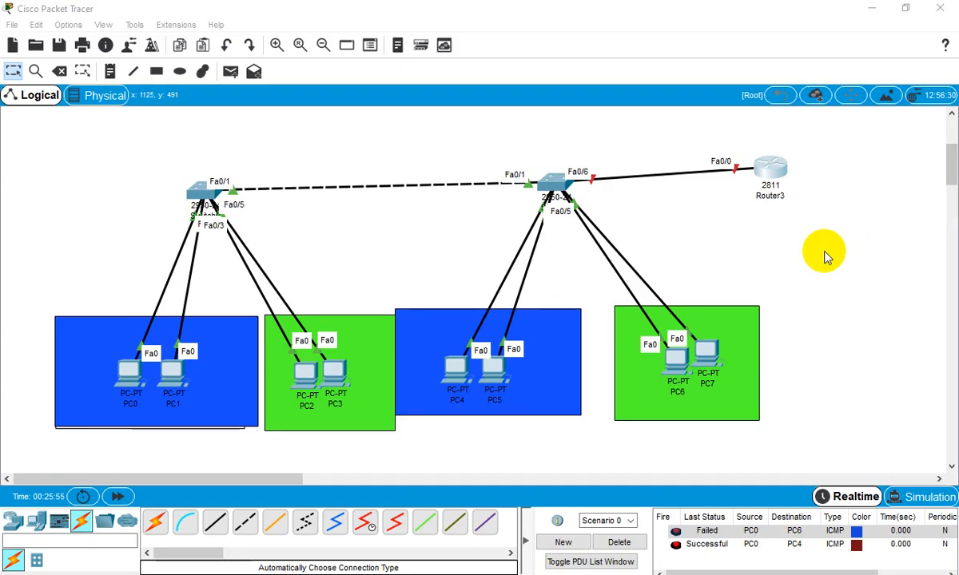
# Open the command line of Router3 and answer no to the initial configuration dialog
pyautogui.moveTo(833, 177); pyautogui.dragTo(879, 260)
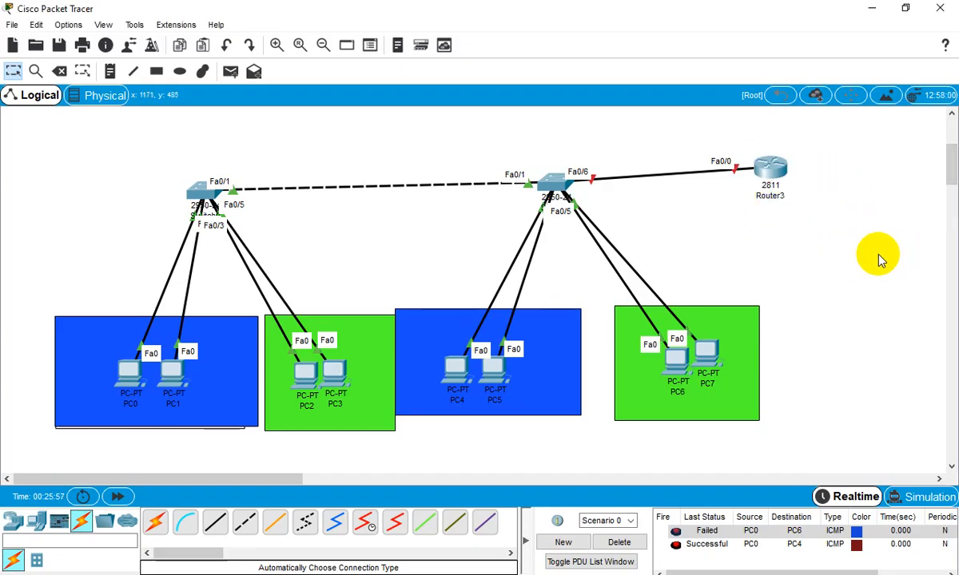
pyautogui.click(772, 188)
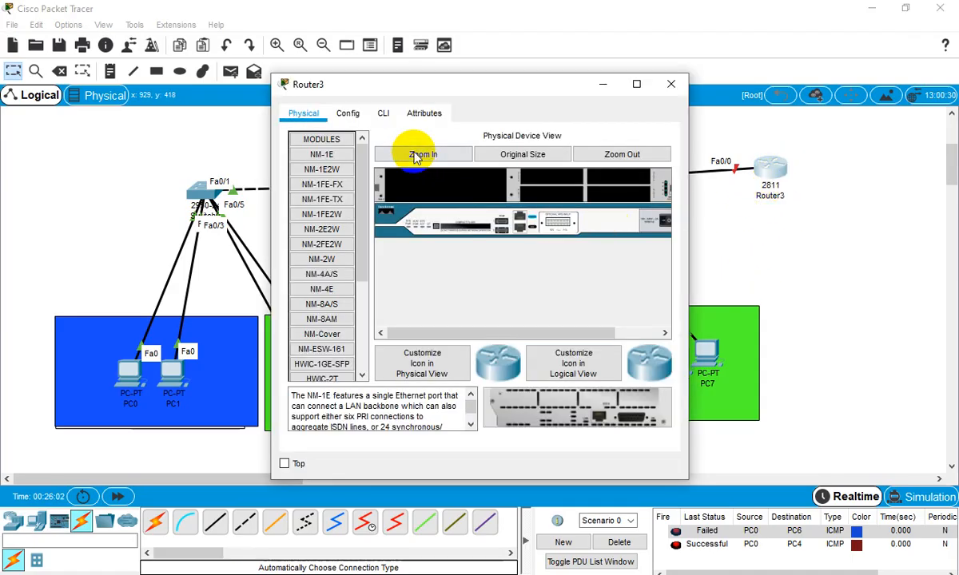
pyautogui.click(383, 116)
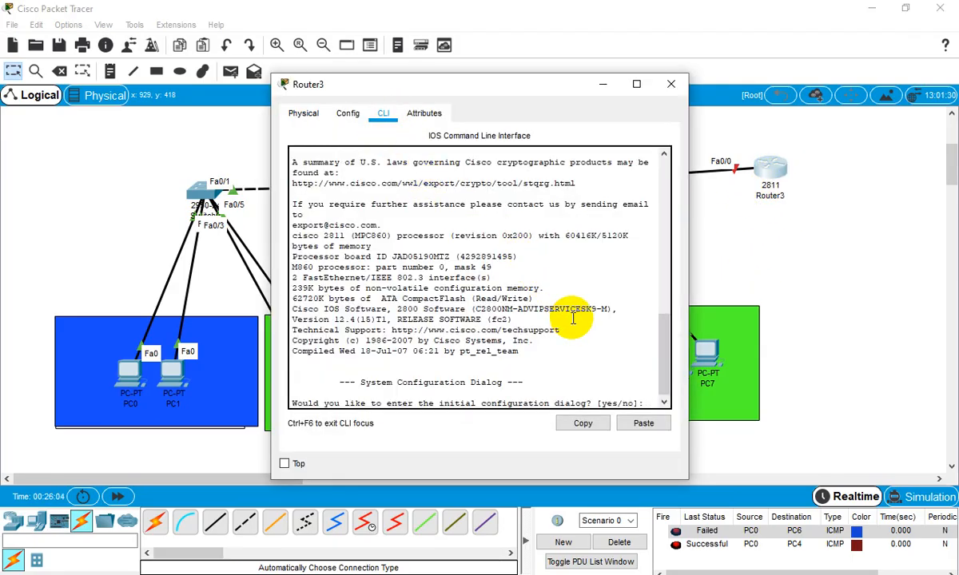
pyautogui.write('no')
pyautogui.press('Return')
pyautogui.press('Return')
pyautogui.press('Return')
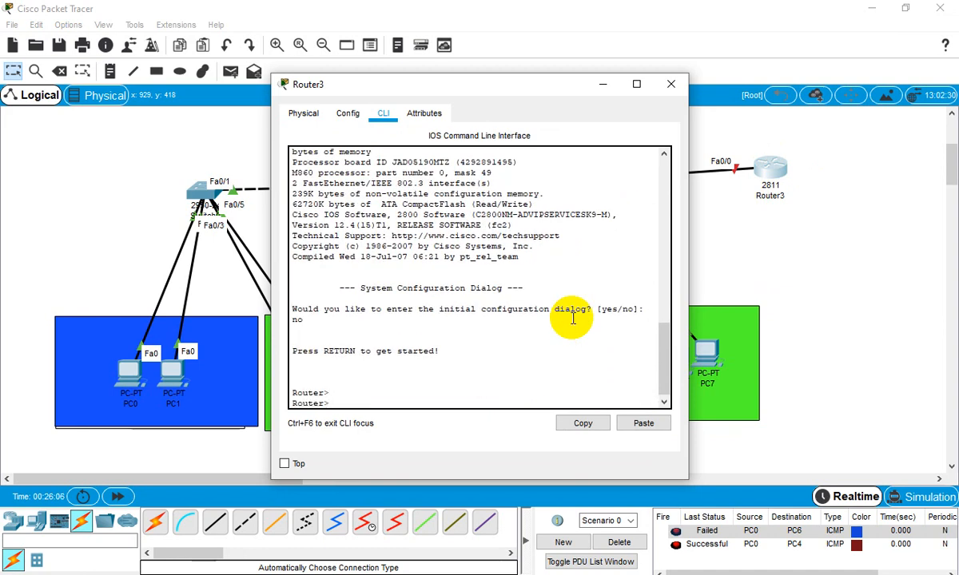
# Enter privileged mode with enable, and enter global configuration mode on the router with configure terminal
pyautogui.write('en')
pyautogui.press('Tab')
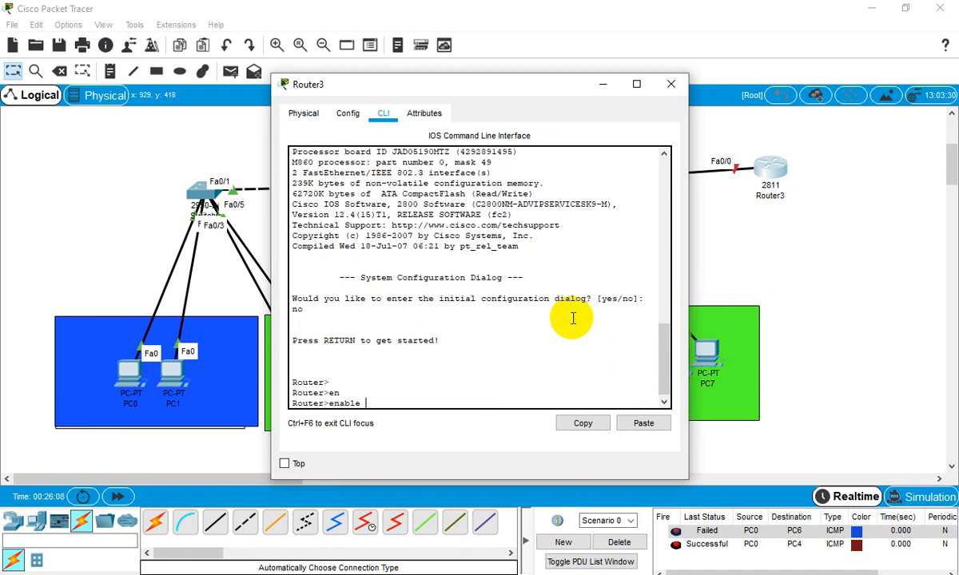
pyautogui.press('Return')
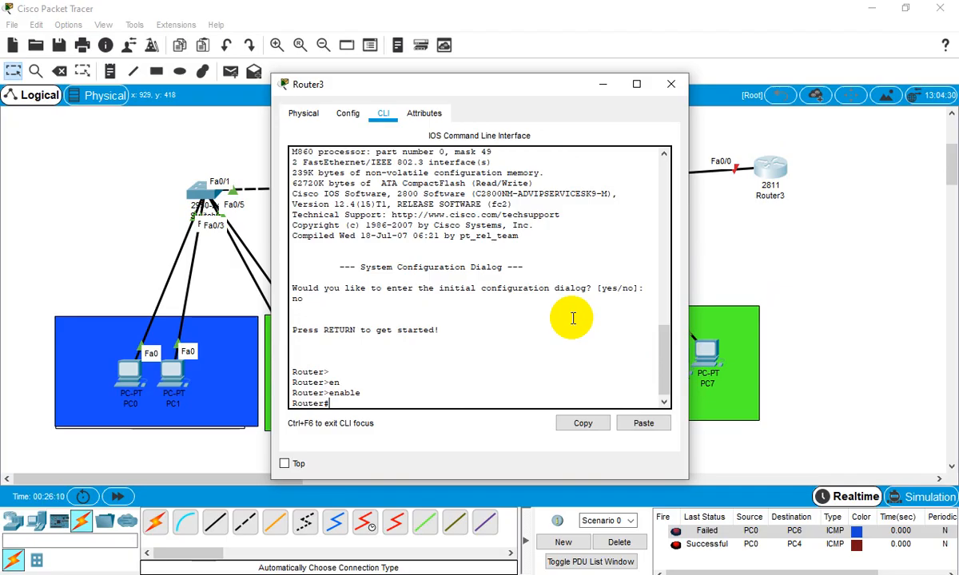
pyautogui.write('conf')
pyautogui.press('Tab')
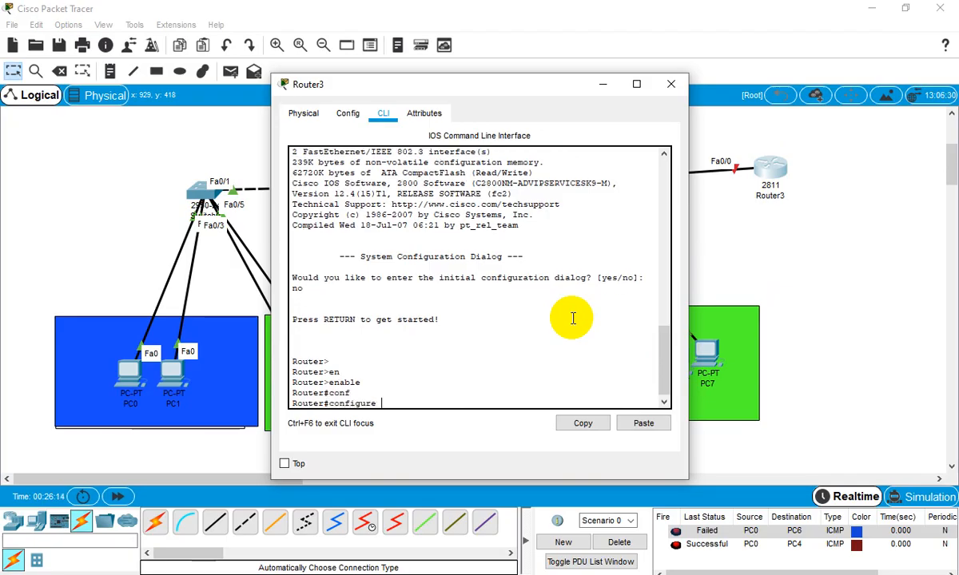
pyautogui.write('t')
pyautogui.press('Tab')
pyautogui.press('Return')
pyautogui.press('Return')
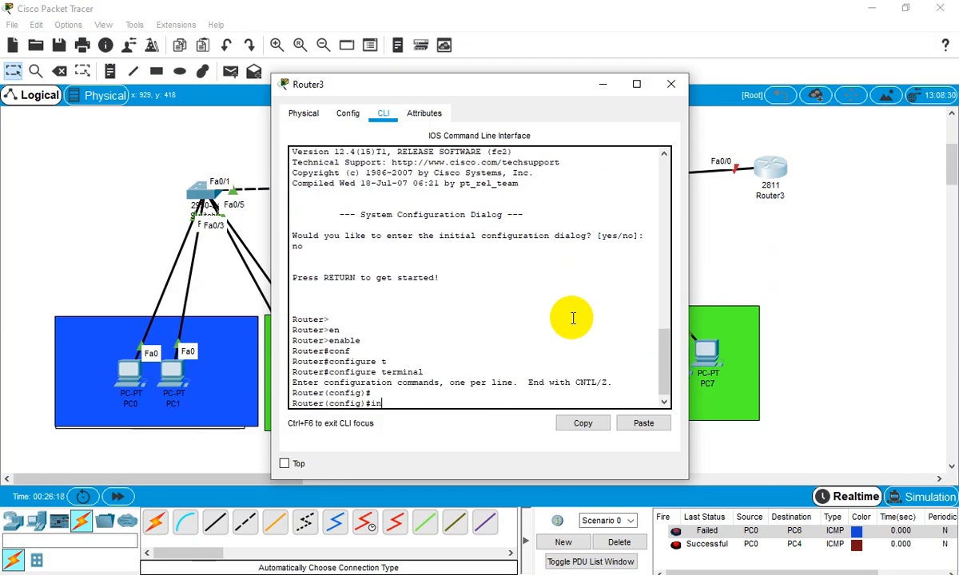
# Bring up the router's interface fastEthernet 0/0 with no shutdown
pyautogui.write('int')
pyautogui.press('Tab')
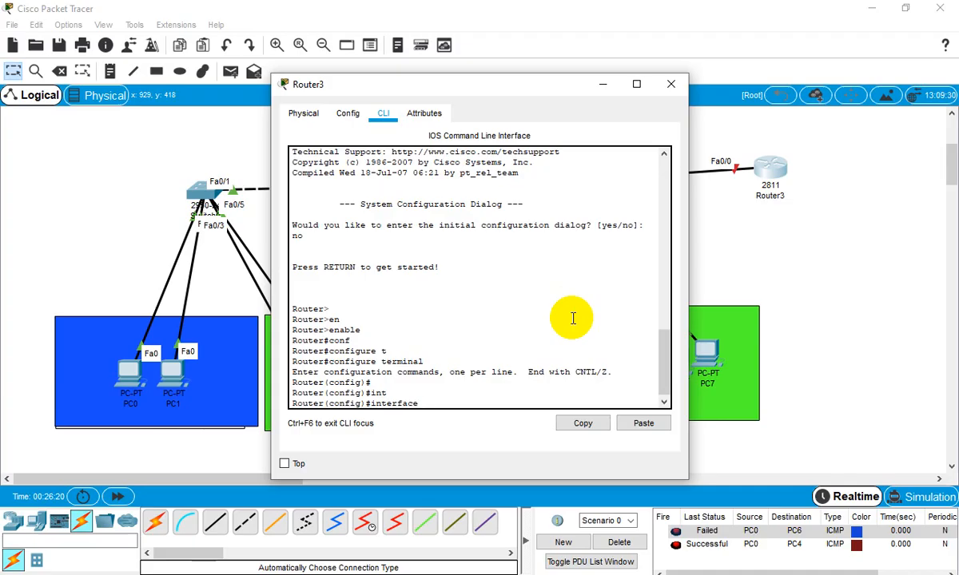
pyautogui.write('f')
pyautogui.press('Tab')
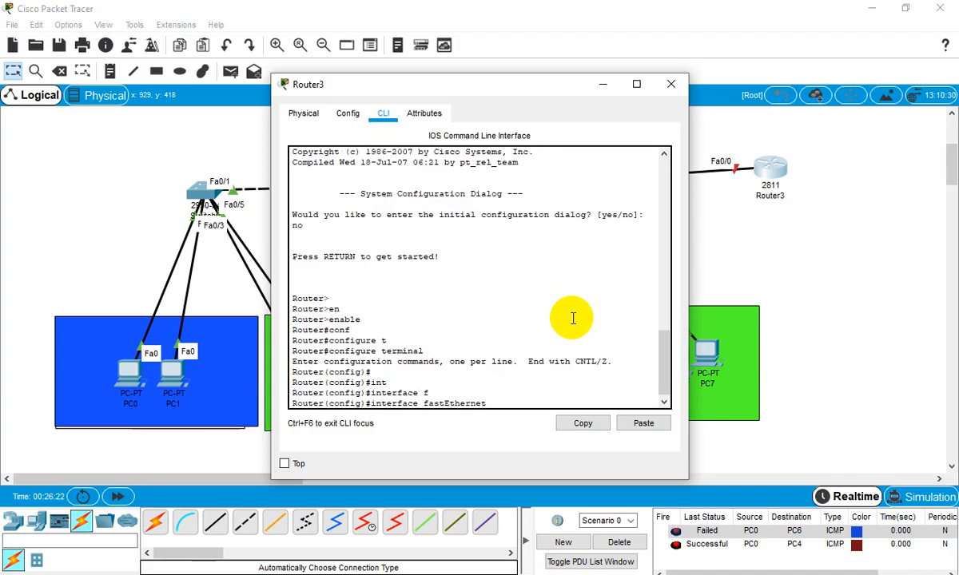
pyautogui.write('0/0')
pyautogui.press('Return')
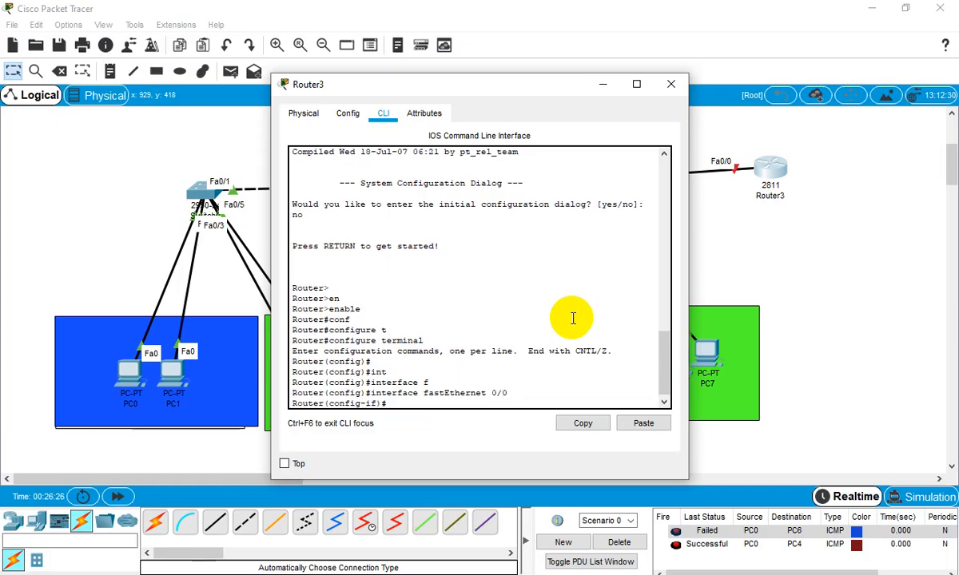
pyautogui.write('no sh')
pyautogui.press('Tab')
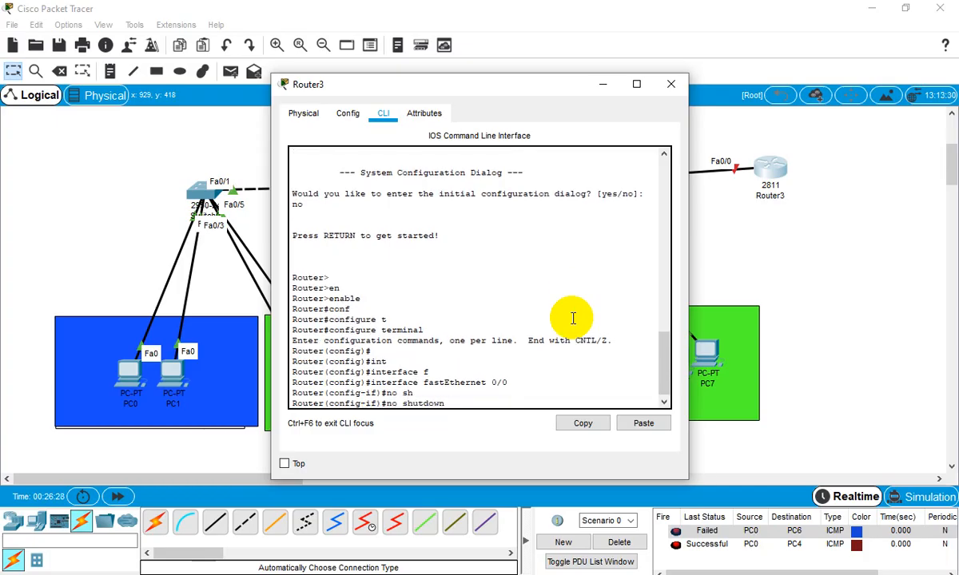
pyautogui.press('Return')
# Save the router configuration from interface mode with do w
pyautogui.write('do')
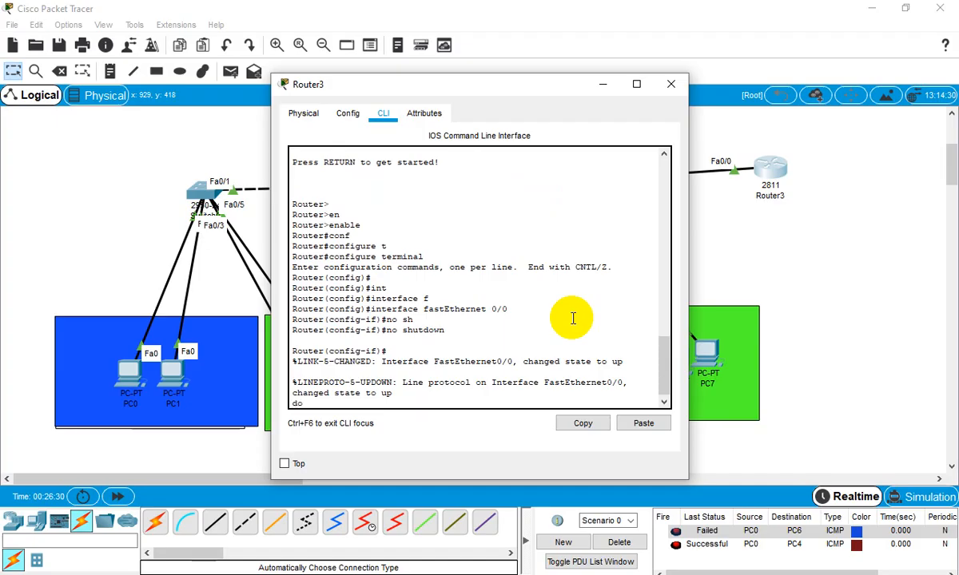
pyautogui.write(' w')
pyautogui.press('Return')
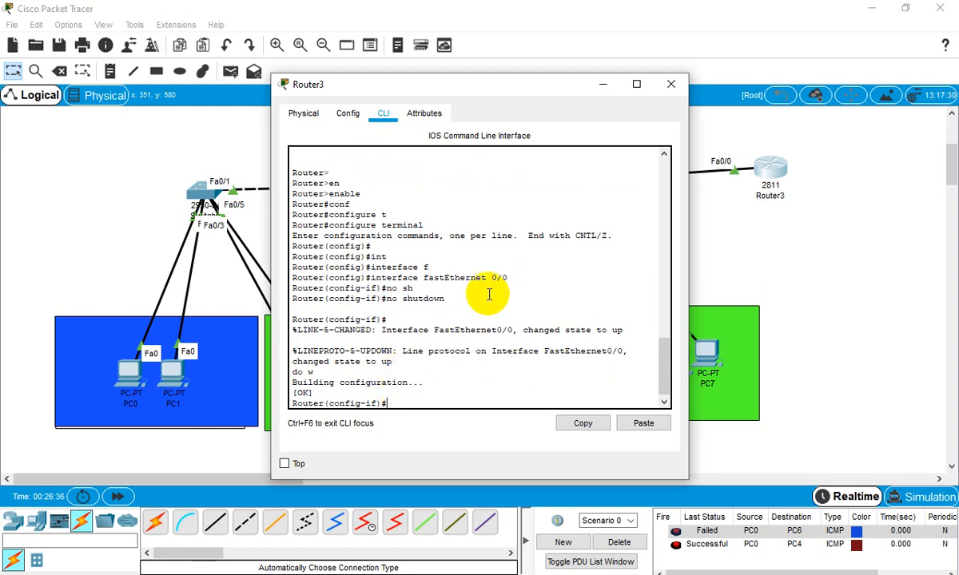
# Move the Router3 window aside and review the Create Inter VLAN commands in the untitled Notepad file
pyautogui.moveTo(496, 89); pyautogui.dragTo(321, 92)
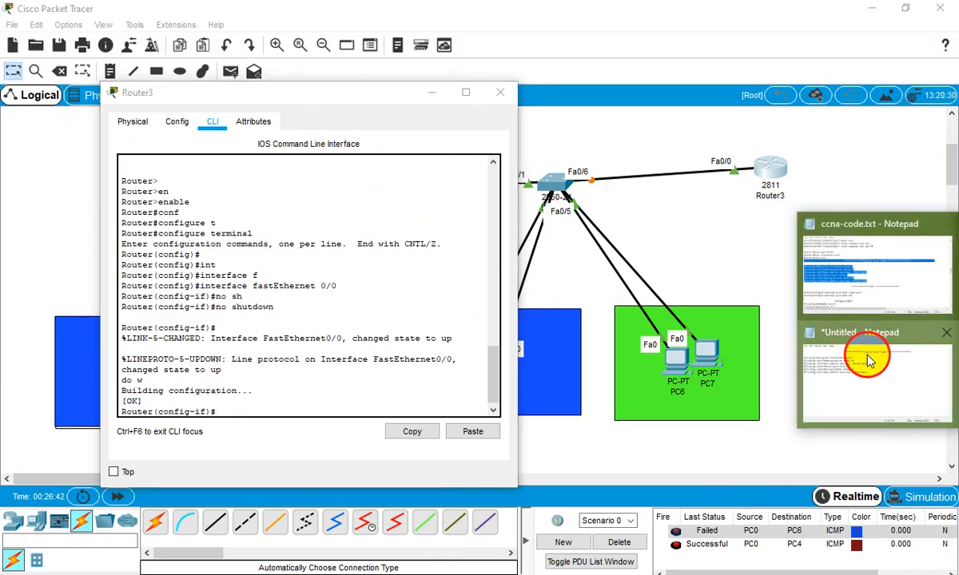
pyautogui.click(867, 353)
pyautogui.moveTo(346, 218); pyautogui.dragTo(179, 219)
pyautogui.moveTo(370, 224); pyautogui.dragTo(186, 214)
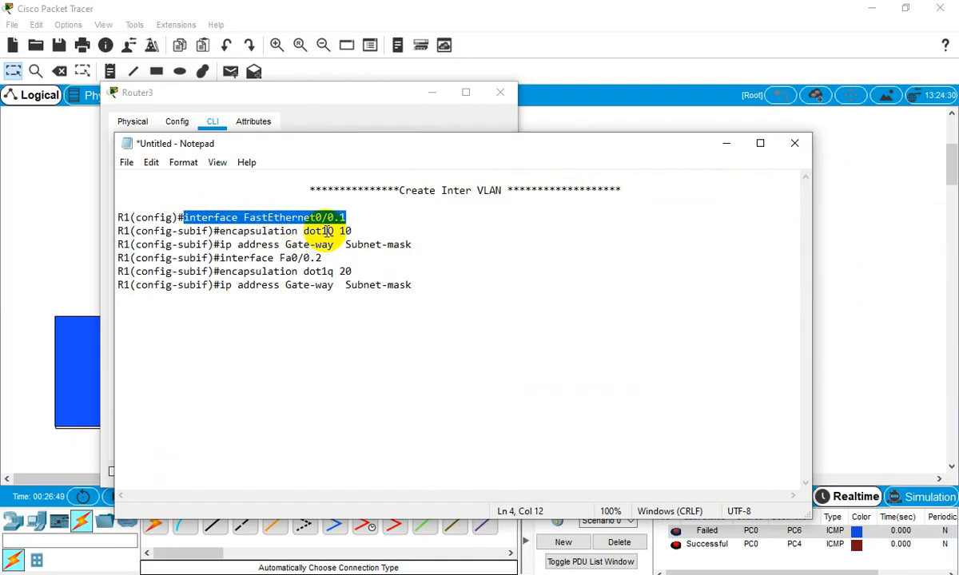
pyautogui.click(727, 143)
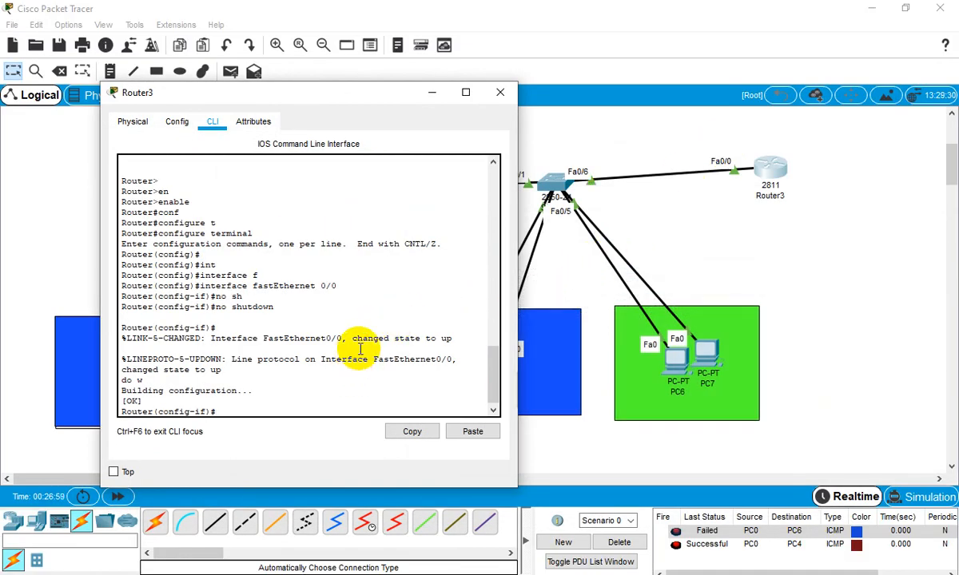
# Leave the interface configuration and return the router to global configuration mode
pyautogui.write('in')
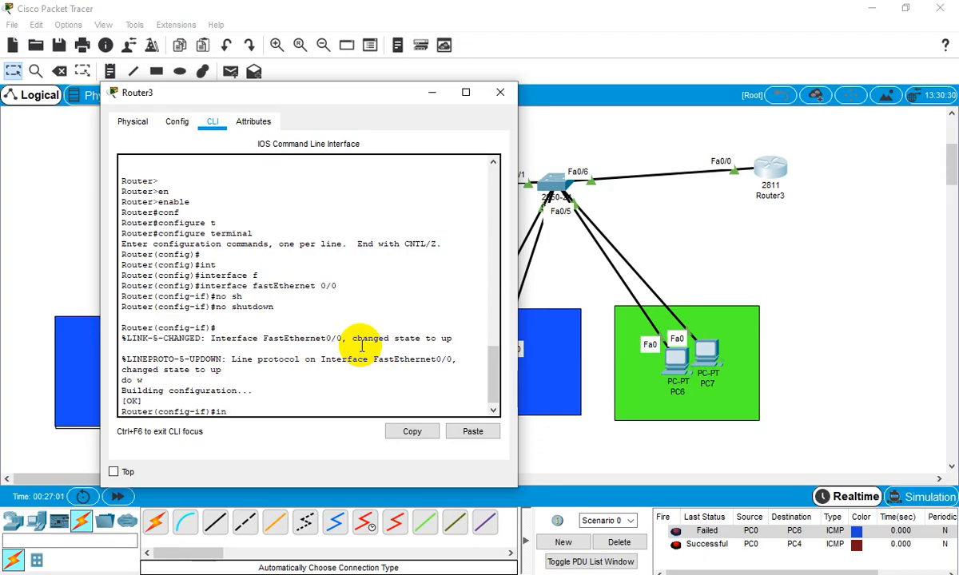
pyautogui.write('t')
pyautogui.press('Return')
pyautogui.write('in')
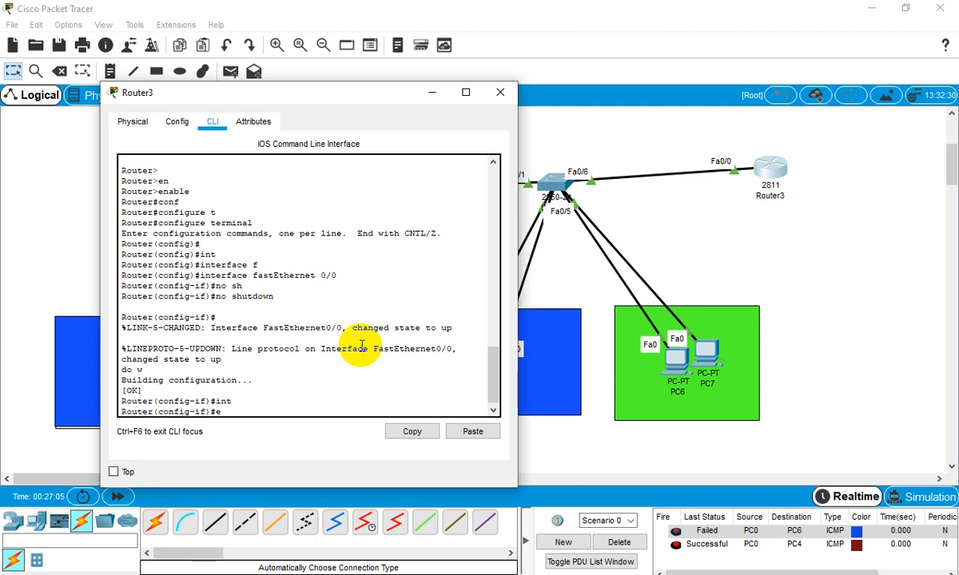
pyautogui.press('Return')
pyautogui.press('Return')
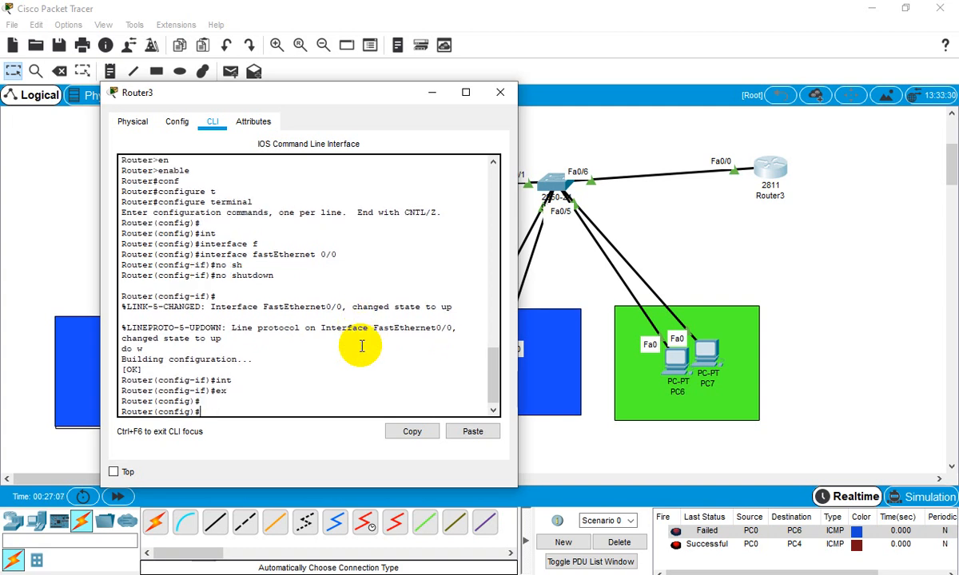
# Create the subinterface fastEthernet 0/0.1 on the router, checking the interface command against the Notepad notes
pyautogui.write('int')
pyautogui.press('Tab')
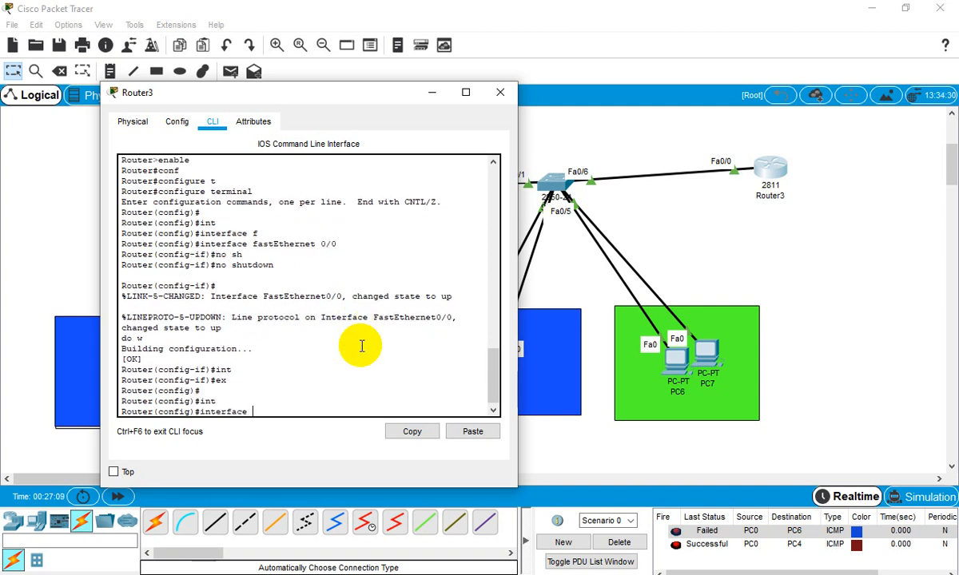
pyautogui.write('f')
pyautogui.press('Tab')
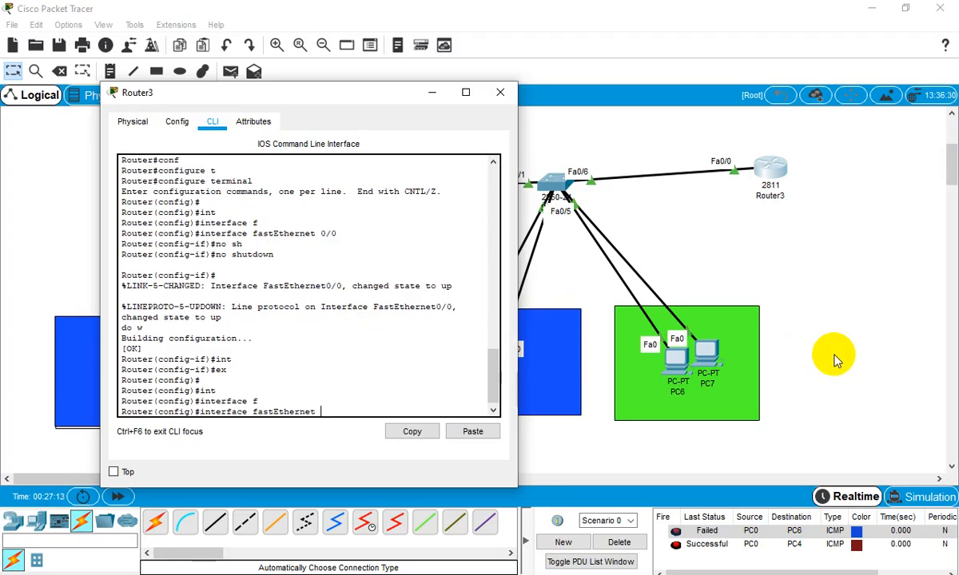
pyautogui.click(855, 369)
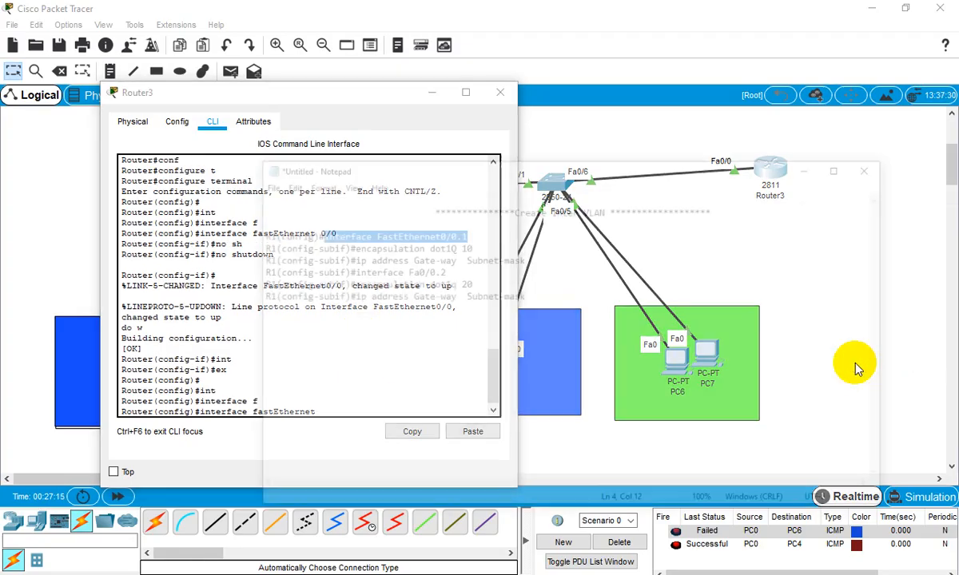
pyautogui.click(369, 222)
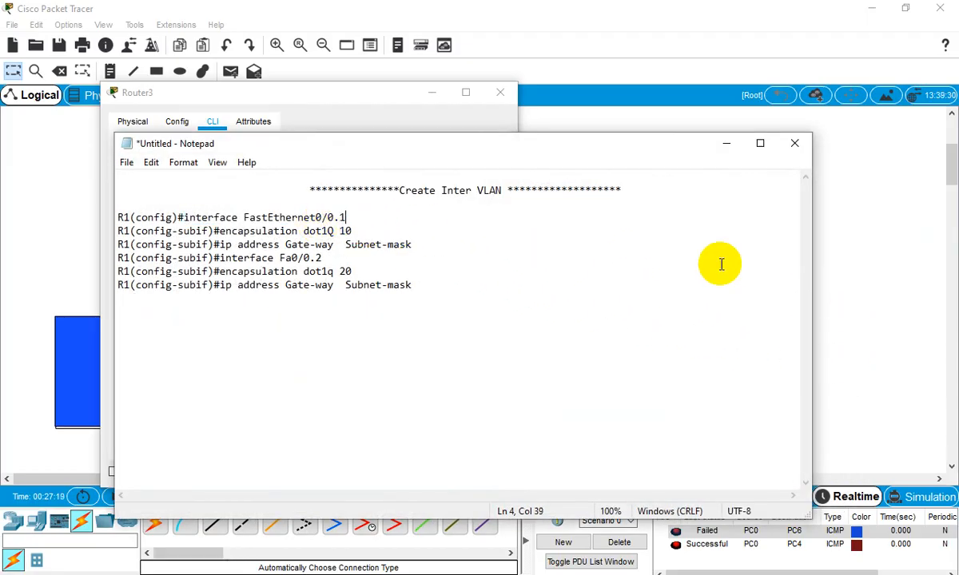
pyautogui.click(725, 144)
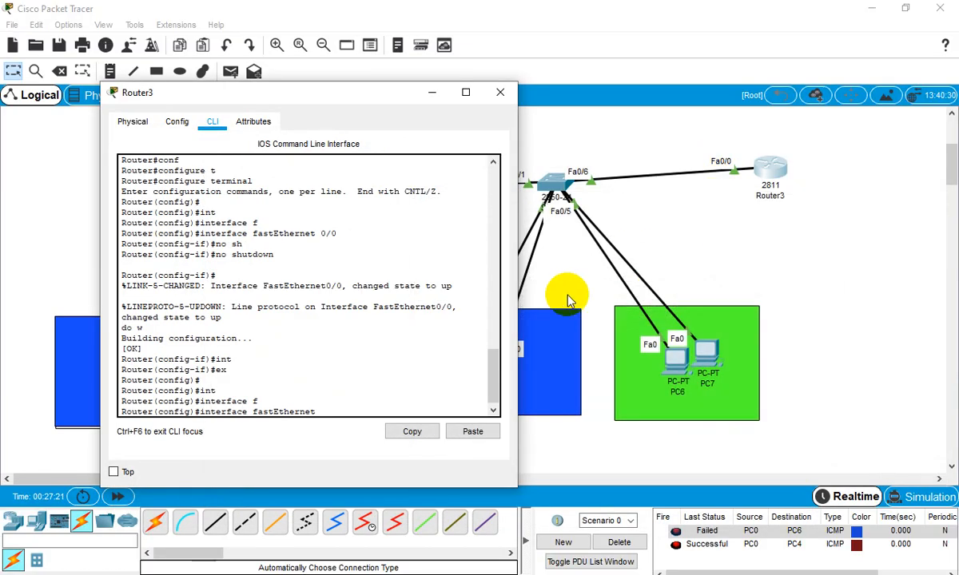
pyautogui.click(340, 369)
pyautogui.write('0/0.1')
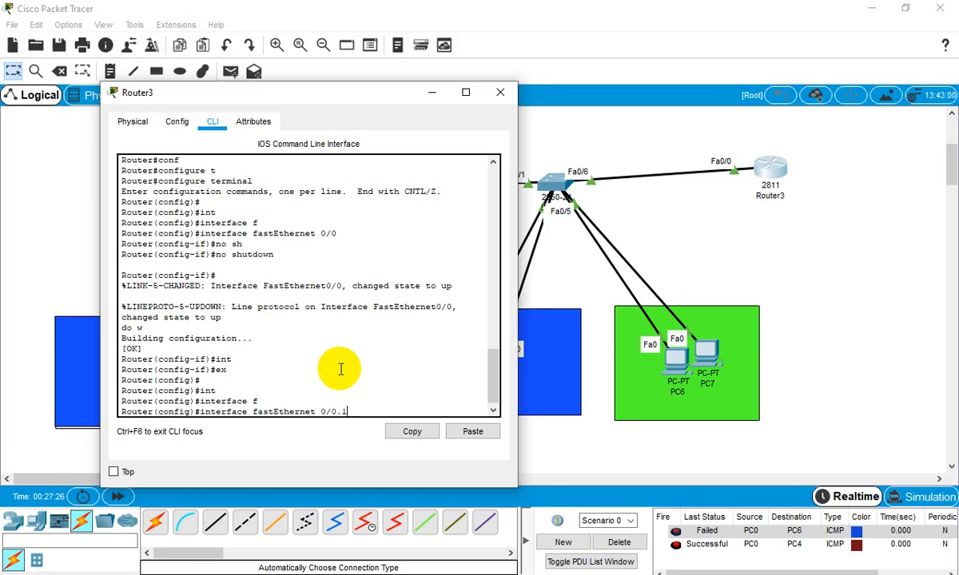
pyautogui.press('Return')
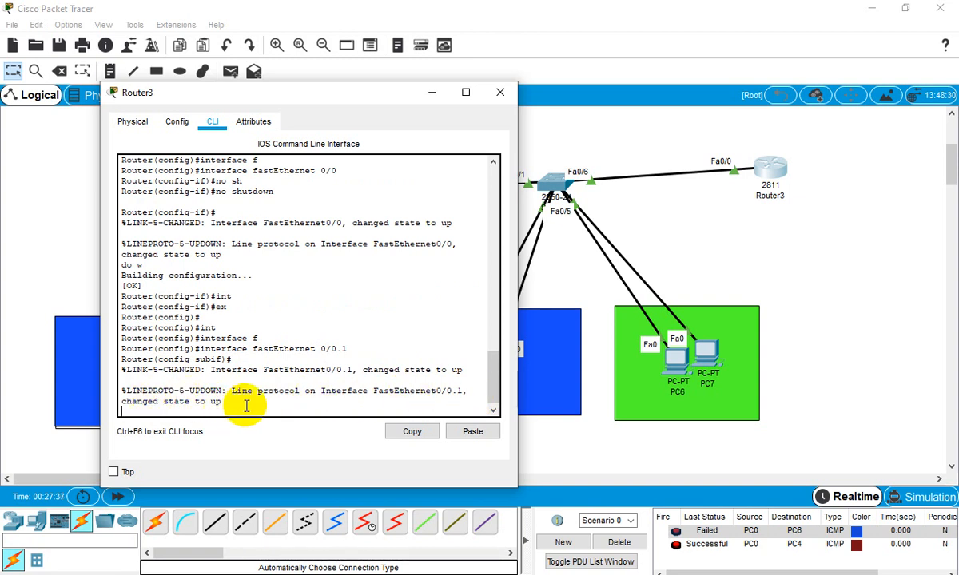
pyautogui.press('Return')
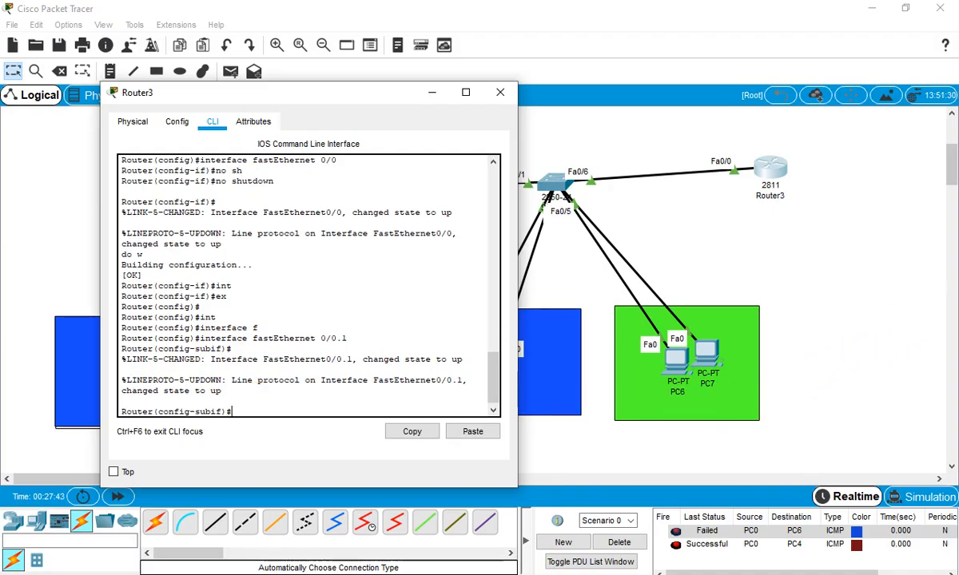
# Check the Notepad notes and set the subinterface's encapsulation to dot1Q with VLAN ID 10
pyautogui.click(956, 324)
pyautogui.click(859, 366)
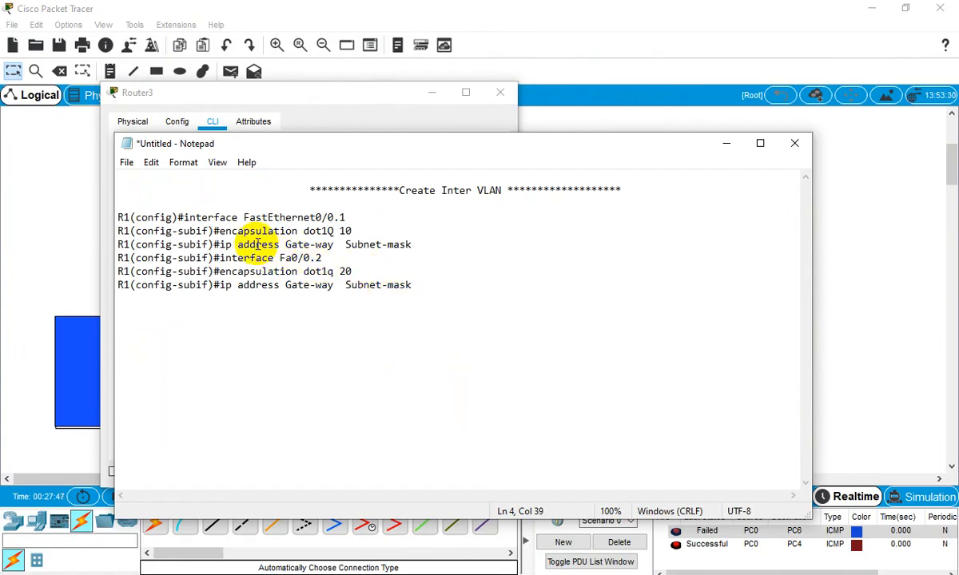
pyautogui.click(726, 143)
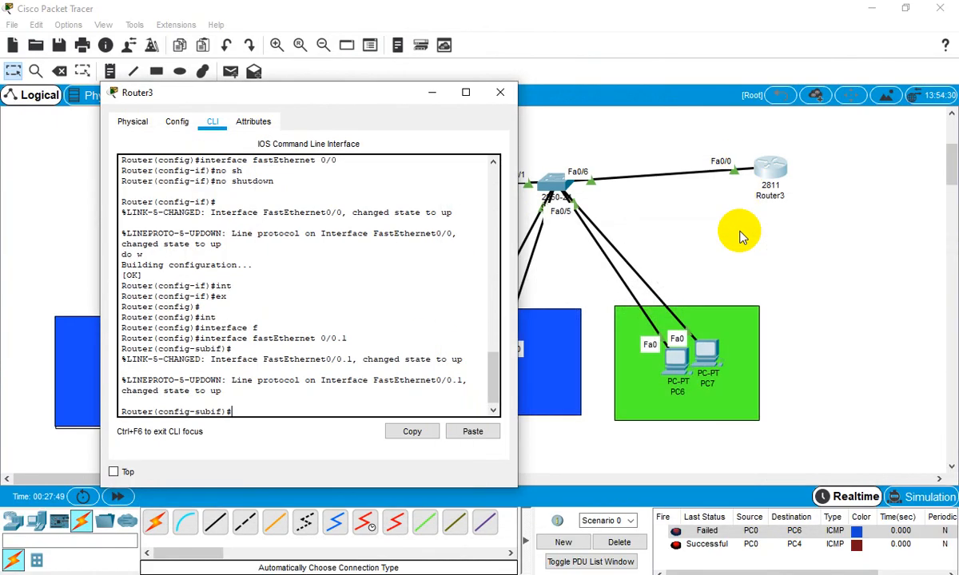
pyautogui.write('en')
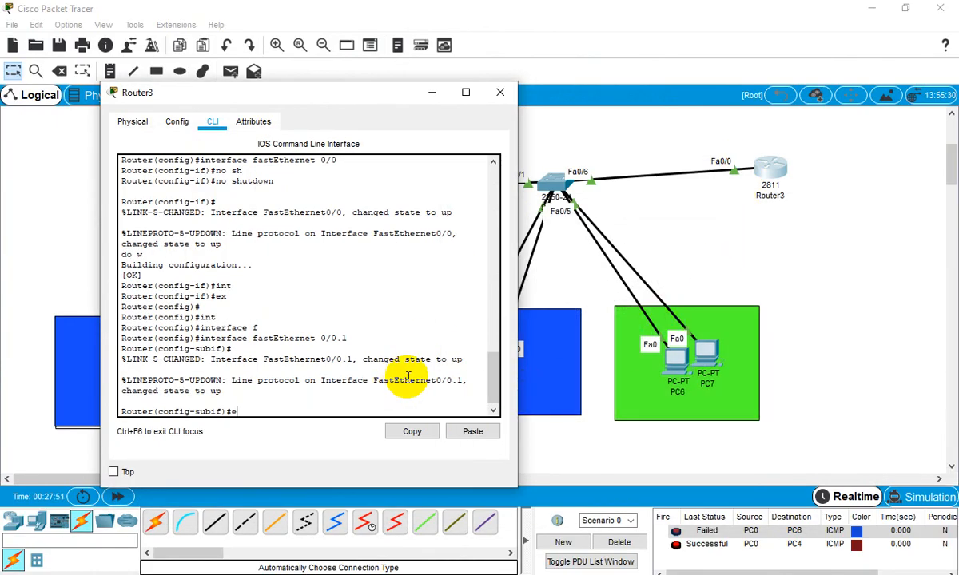
pyautogui.press('Tab')
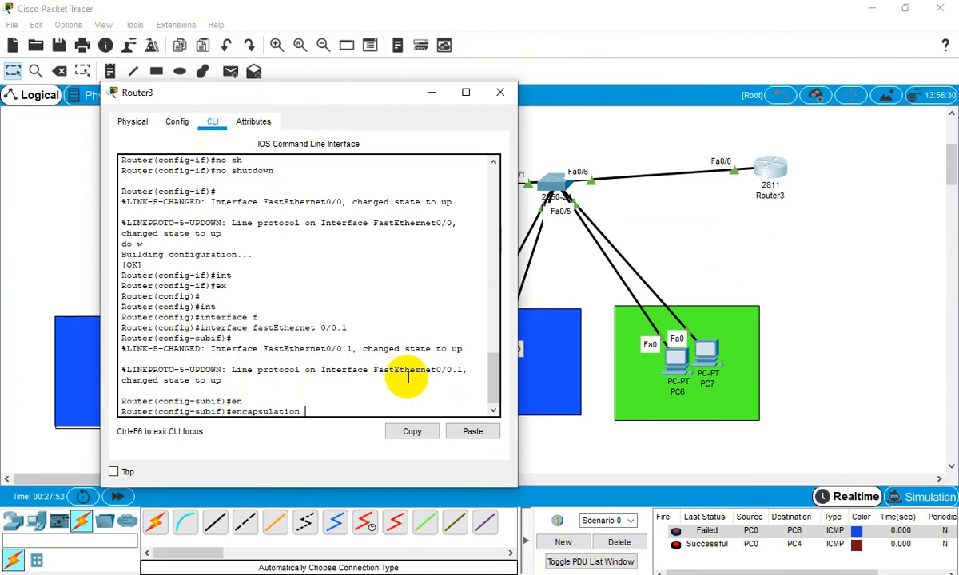
pyautogui.write('d')
pyautogui.press('Tab')
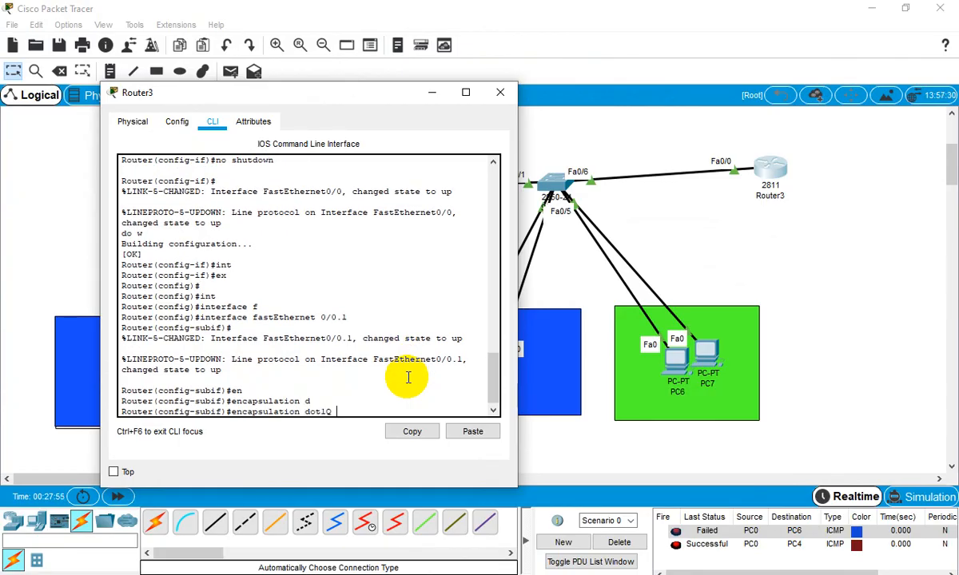
pyautogui.write('?')
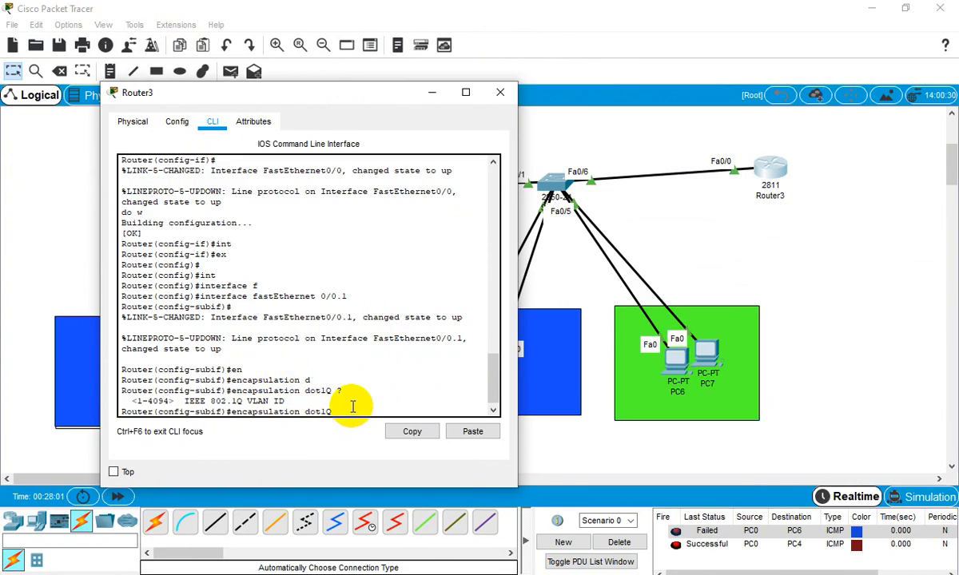
pyautogui.write('10')
pyautogui.press('Return')
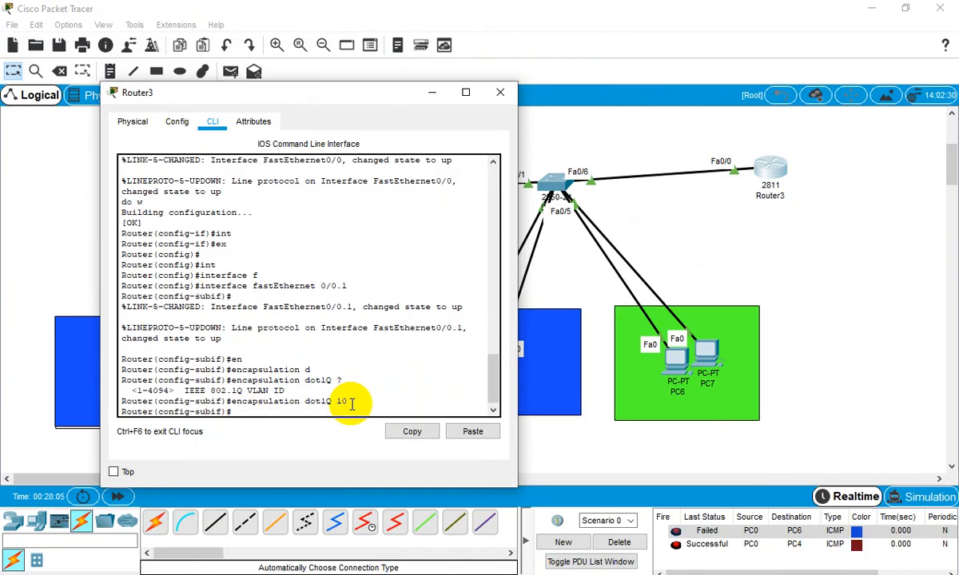
# Save the router's configuration and list the commands available in subinterface configuration mode
pyautogui.write('do w')
pyautogui.press('Return')
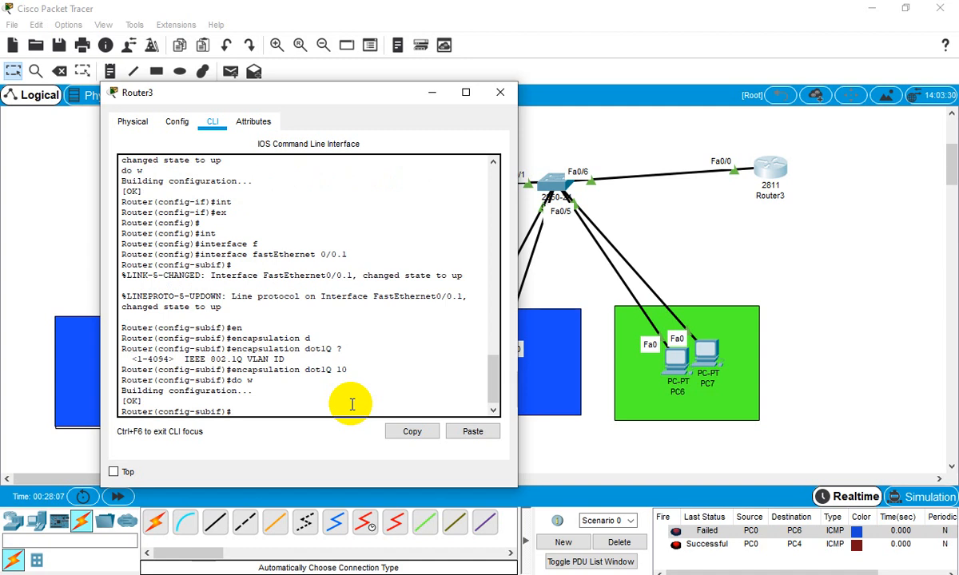
pyautogui.write('do w')
pyautogui.press('BackSpace')
pyautogui.write('?')
pyautogui.press('Return')
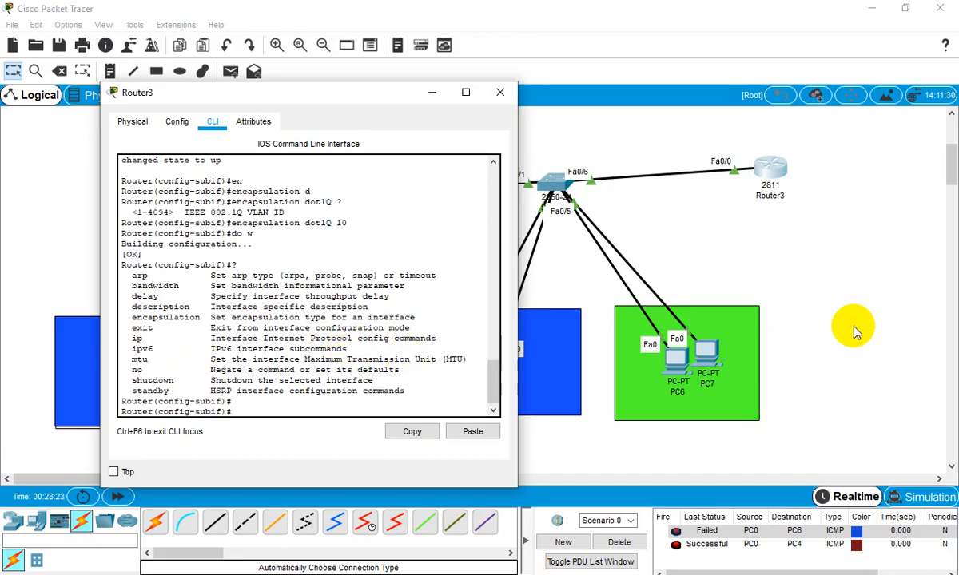
# Check the ip address line in the Notepad notes and assign 10.0.0.1 with mask 255.0.0.0 to subinterface fastEthernet 0/0.1
pyautogui.click(939, 342)
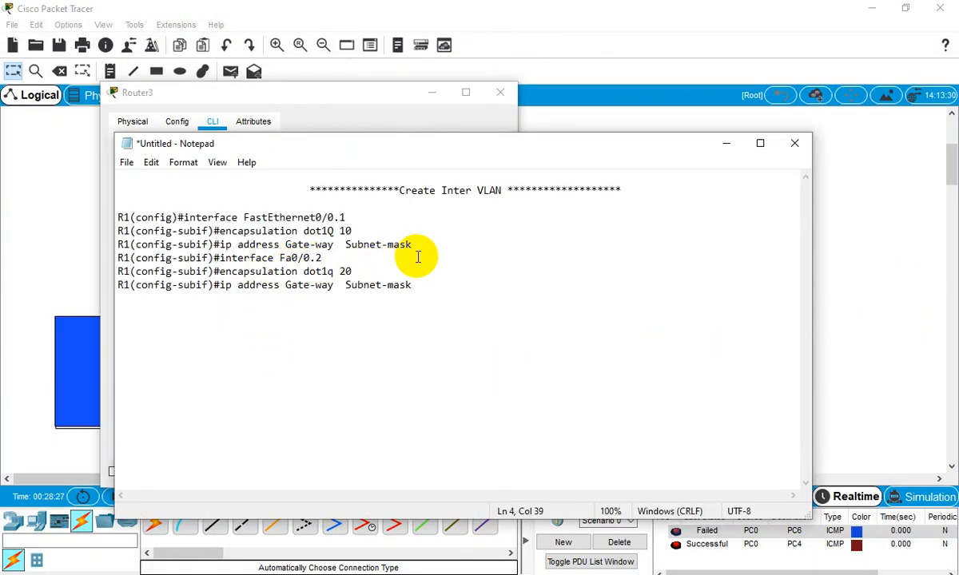
pyautogui.moveTo(431, 256); pyautogui.dragTo(214, 245)
pyautogui.click(215, 247)
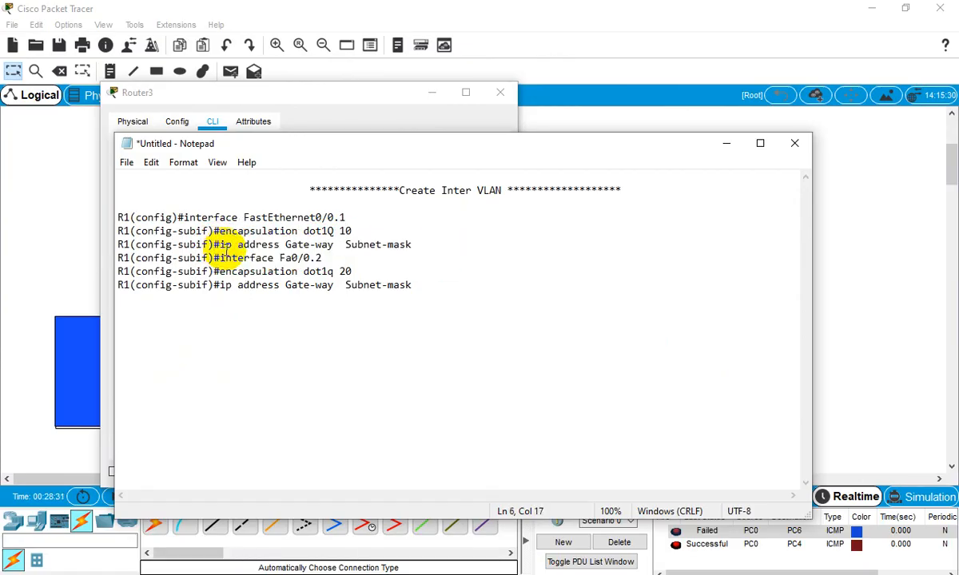
pyautogui.moveTo(428, 253); pyautogui.dragTo(216, 245)
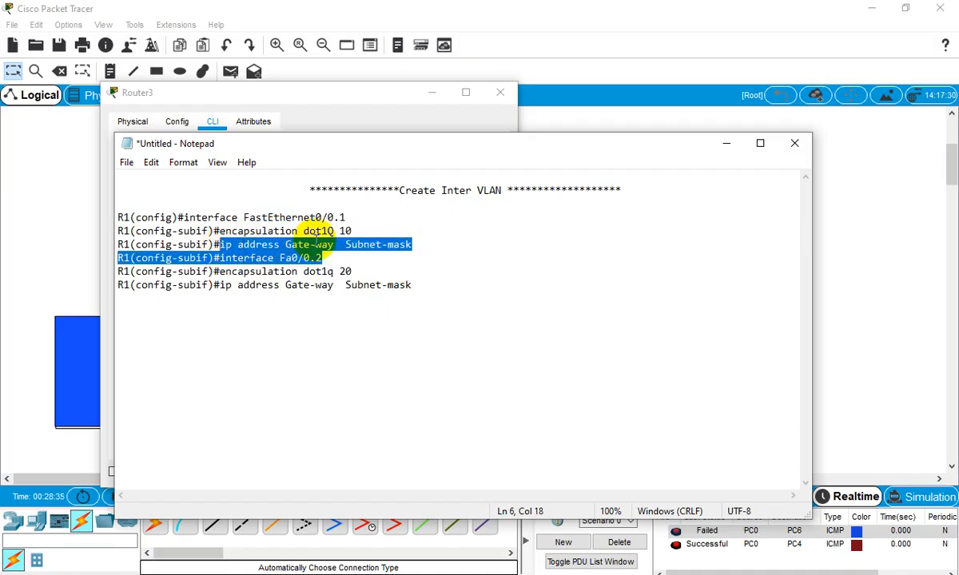
pyautogui.click(724, 148)
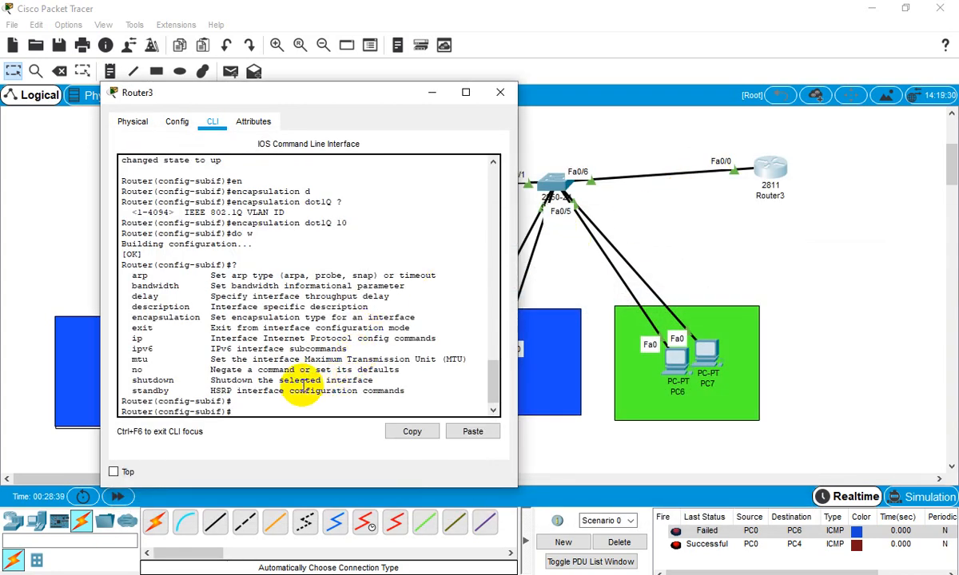
pyautogui.write('dd')
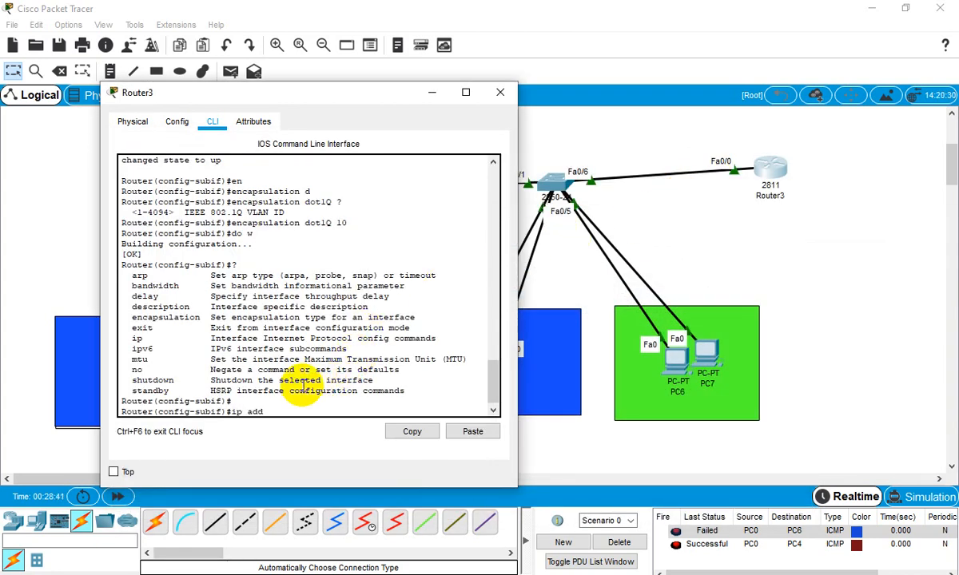
pyautogui.write(' 10.0.0.1 255.0.0.0')
pyautogui.press('Return')
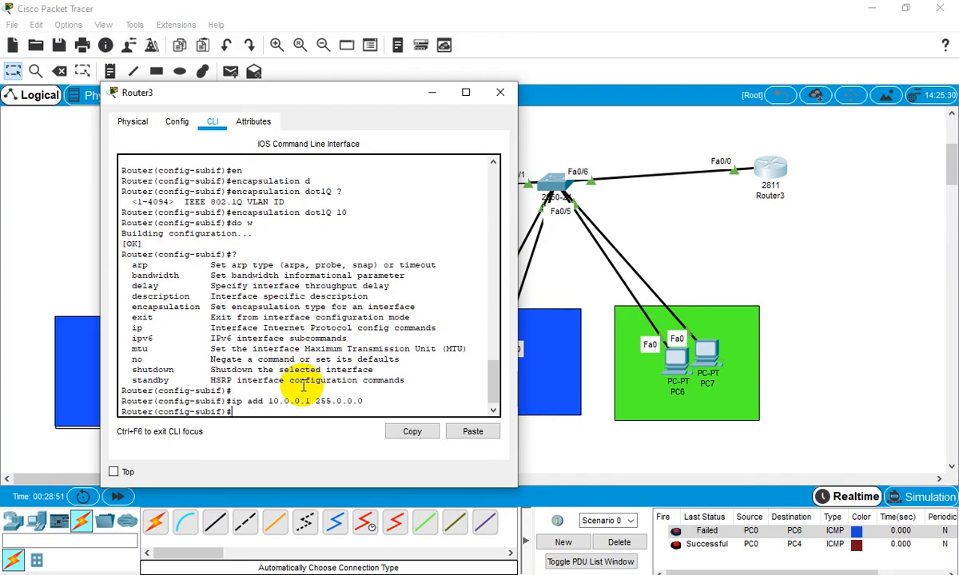
# Save the configuration and leave the subinterface, returning the router to global configuration mode
pyautogui.write('do w')
pyautogui.press('Return')
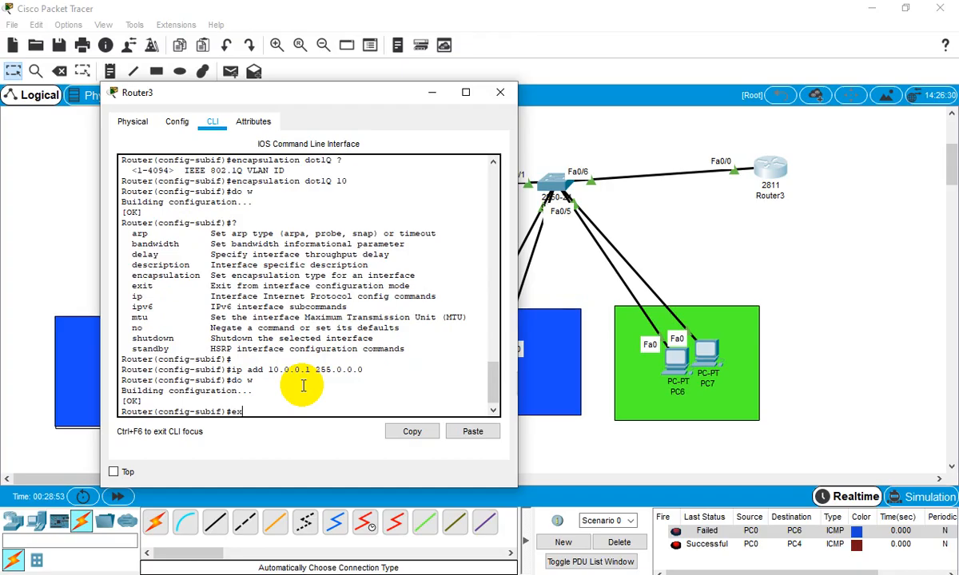
pyautogui.write('ex')
pyautogui.press('Return')
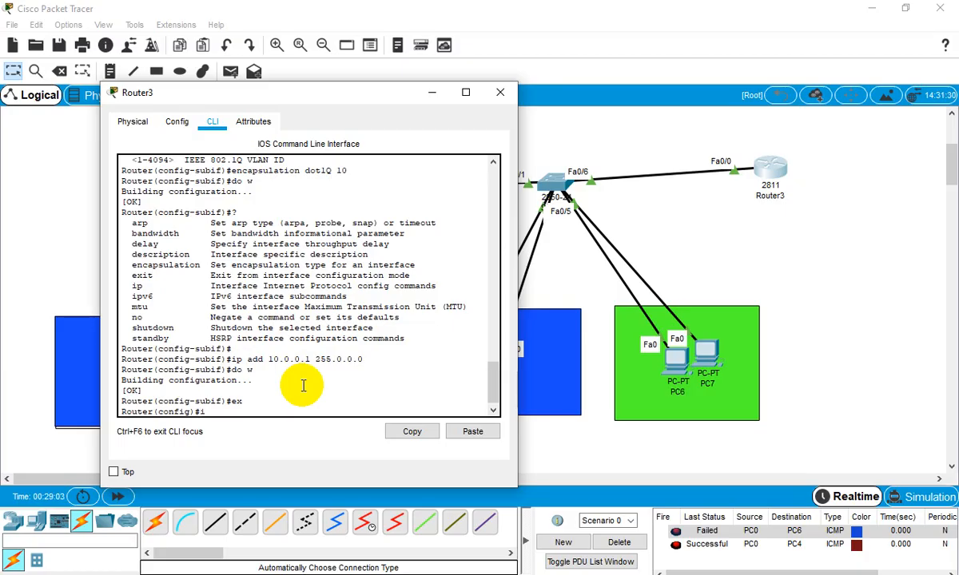
# Create the second subinterface, fastEthernet 0/0.2, on the router
pyautogui.write('nt')
pyautogui.press('Tab')
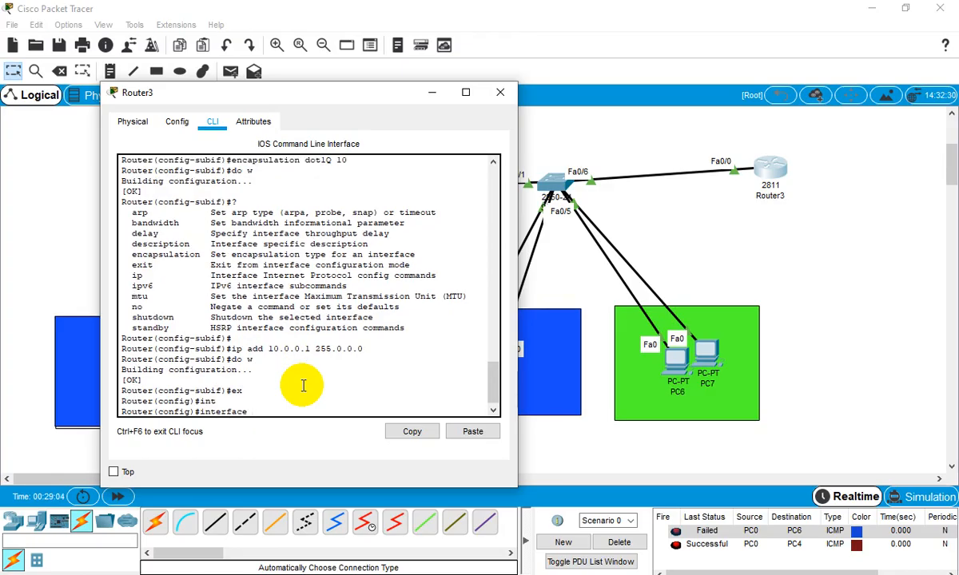
pyautogui.write('f')
pyautogui.press('Tab')
pyautogui.write('0')
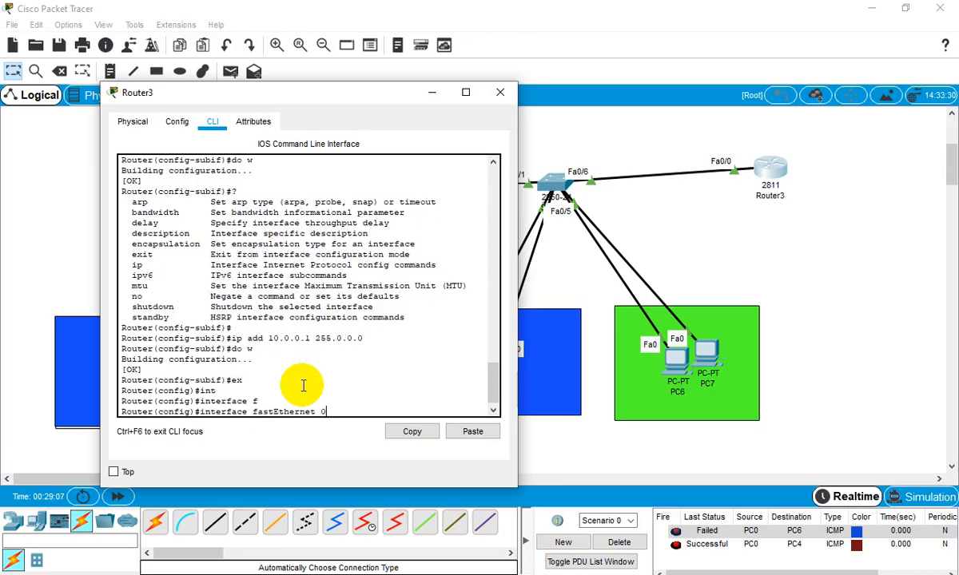
pyautogui.write('/0.2')
pyautogui.press('Return')
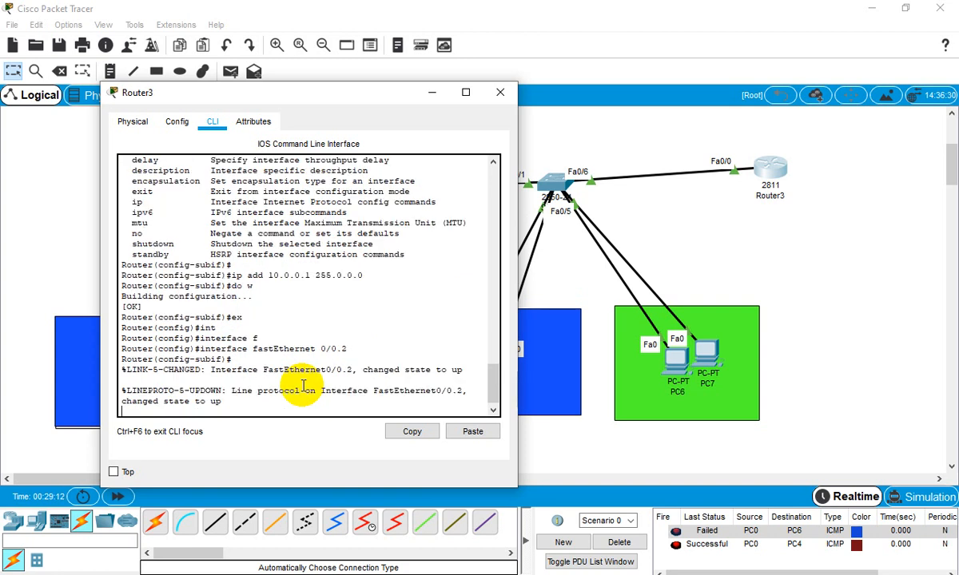
pyautogui.press('Return')
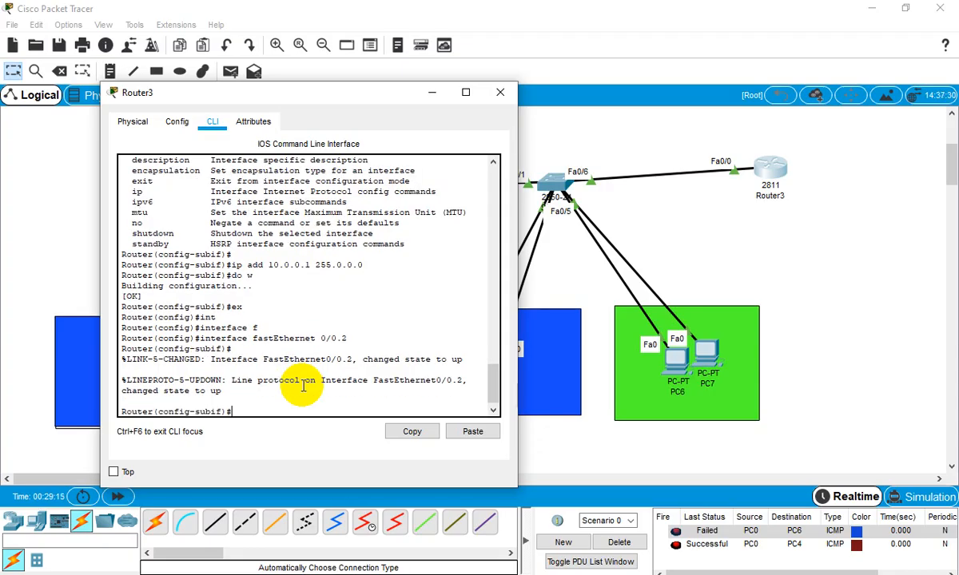
# Set the encapsulation of subinterface fastEthernet 0/0.2 to dot1Q with VLAN ID 20
pyautogui.press('Tab')
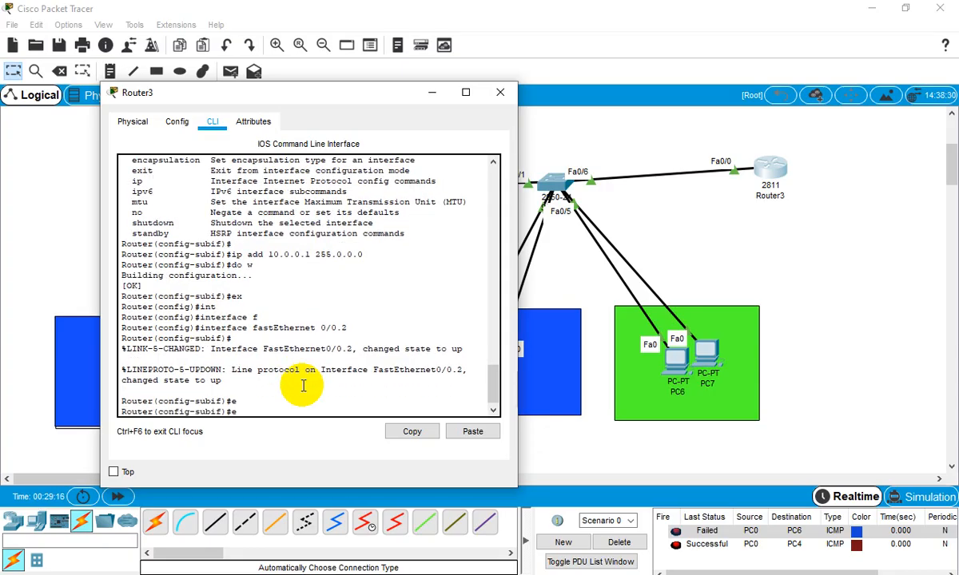
pyautogui.write('n')
pyautogui.press('Tab')
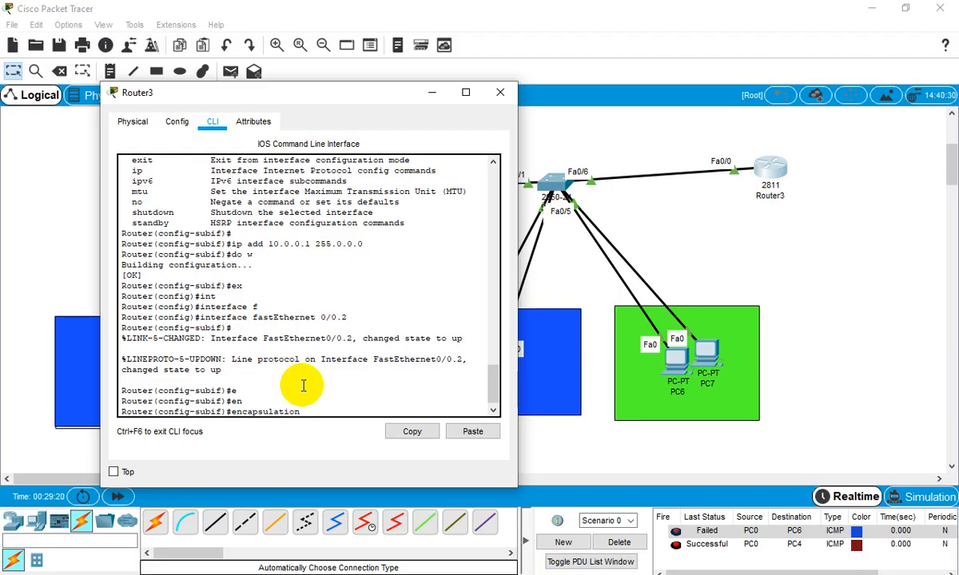
pyautogui.write('d')
pyautogui.press('Tab')
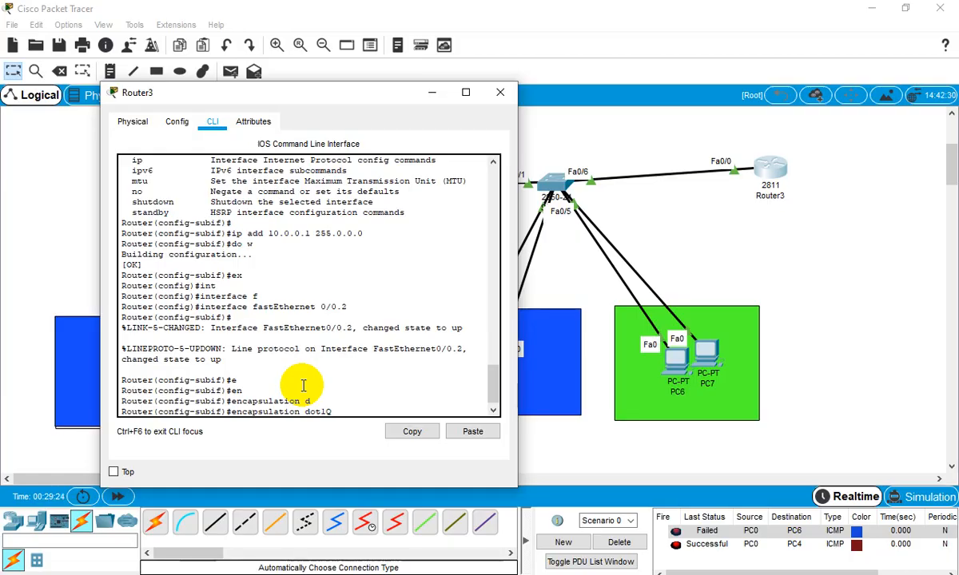
pyautogui.write('20')
pyautogui.press('Return')
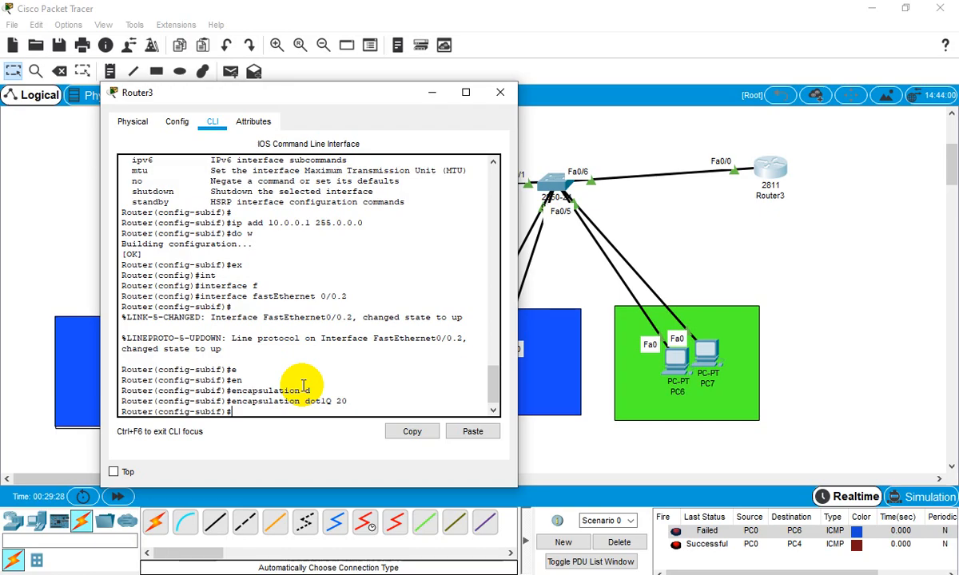
# Assign IP address 20.0.0.1 with subnet mask 255.0.0.0 to subinterface fastEthernet 0/0.2
pyautogui.write('ip add 20.0.0.')
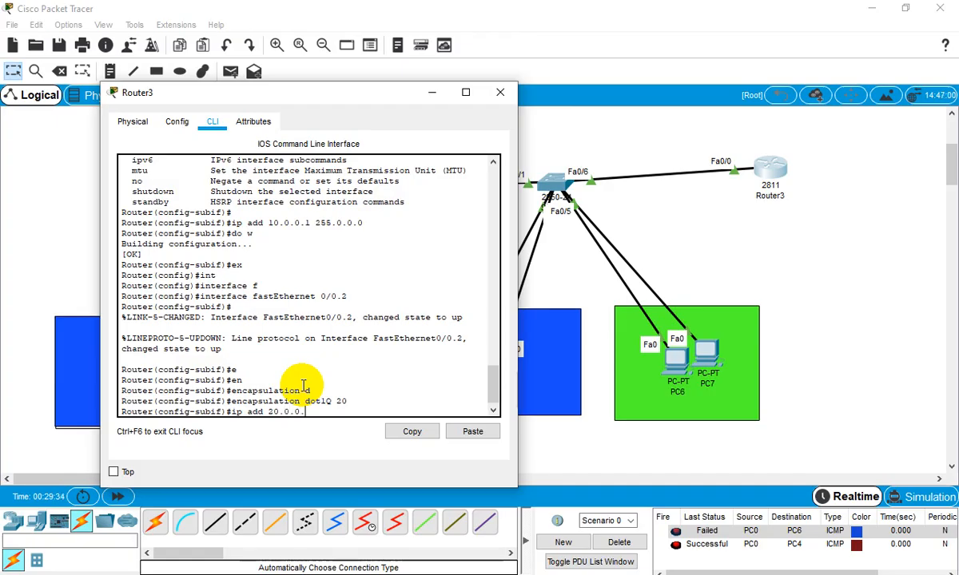
pyautogui.write('1')
pyautogui.write(' 255,0,')
pyautogui.press('BackSpace')
pyautogui.press('BackSpace')
pyautogui.write('.0.0.0')
pyautogui.press('Return')
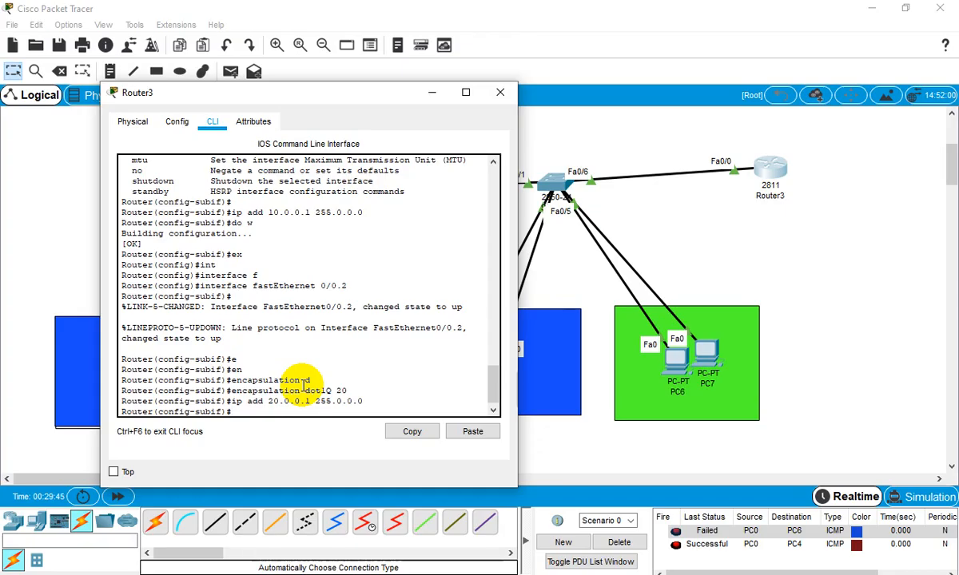
# Save the configuration, then exit the subinterface configuration and close the Router3 window
pyautogui.write('do w')
pyautogui.press('Return')
pyautogui.write('er(config-subif)#e')
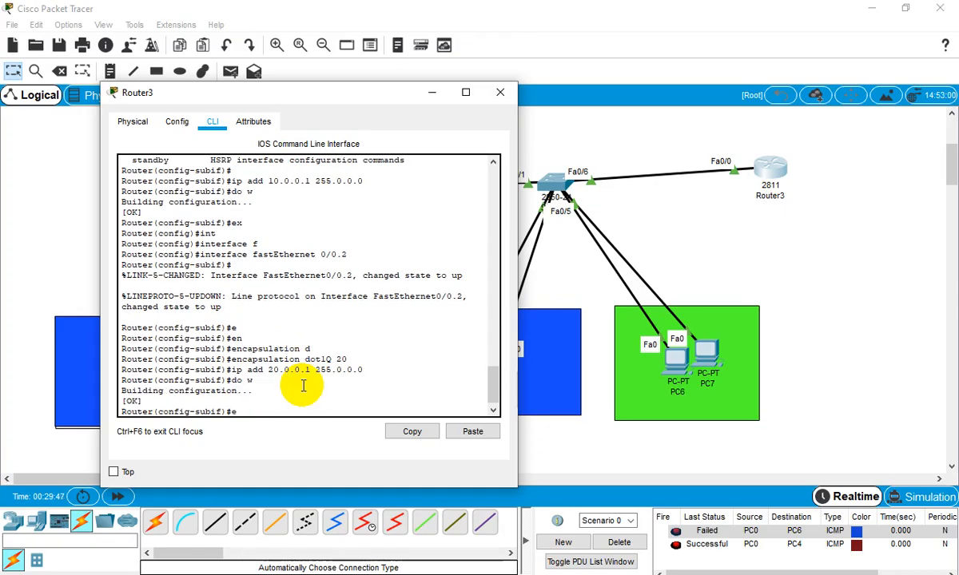
pyautogui.write('x')
pyautogui.press('Return')
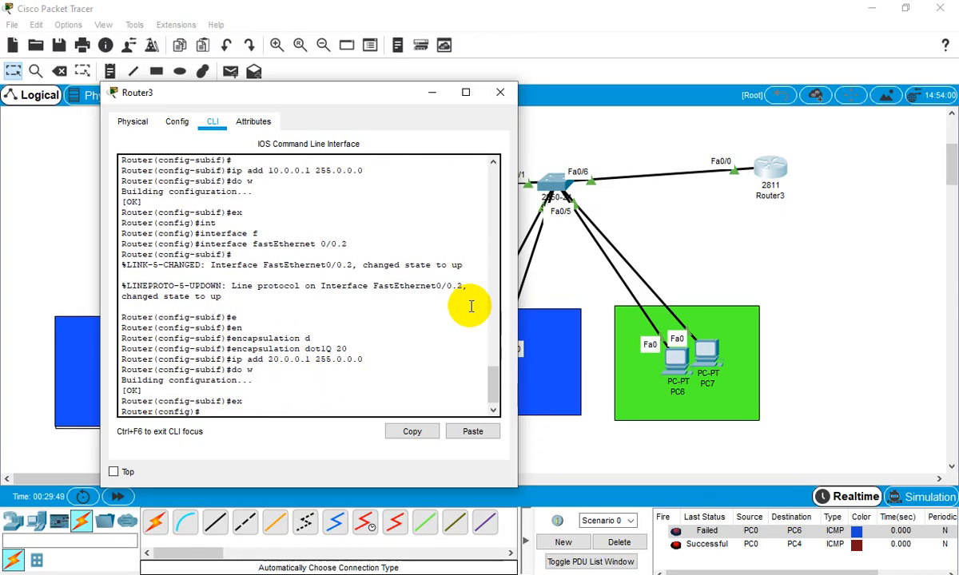
pyautogui.click(500, 92)
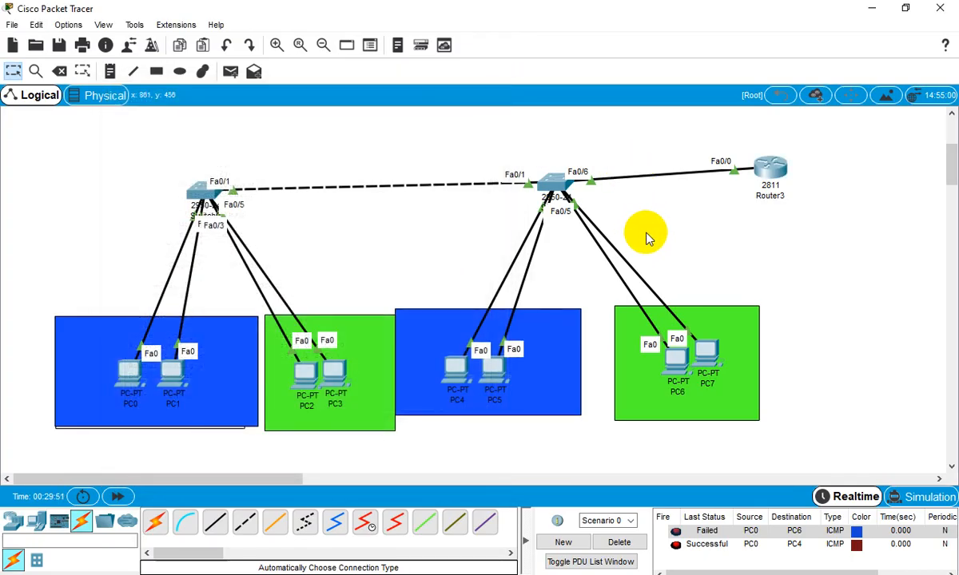
# Send a simple PDU from Router3 to PC4 to test the connection
pyautogui.click(229, 71)
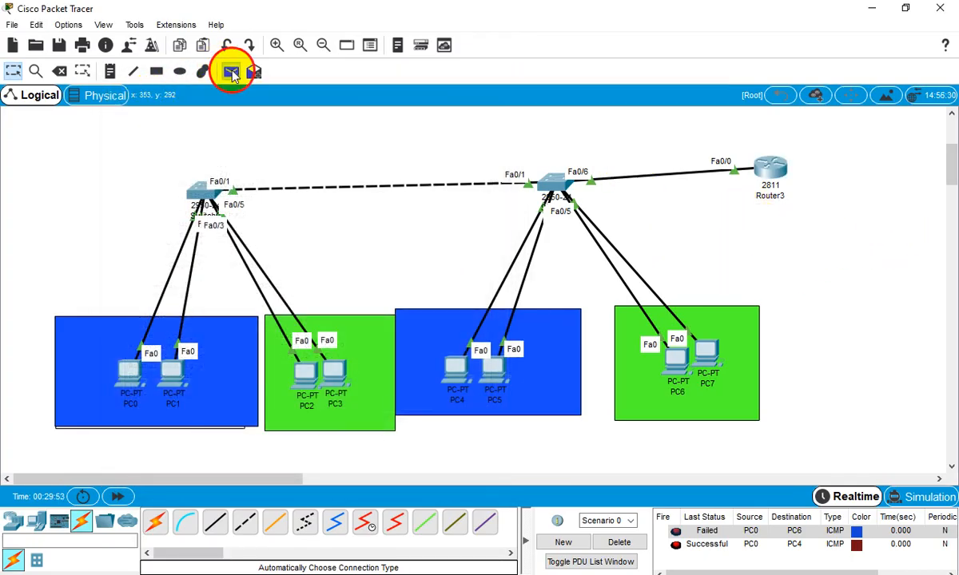
pyautogui.click(768, 169)
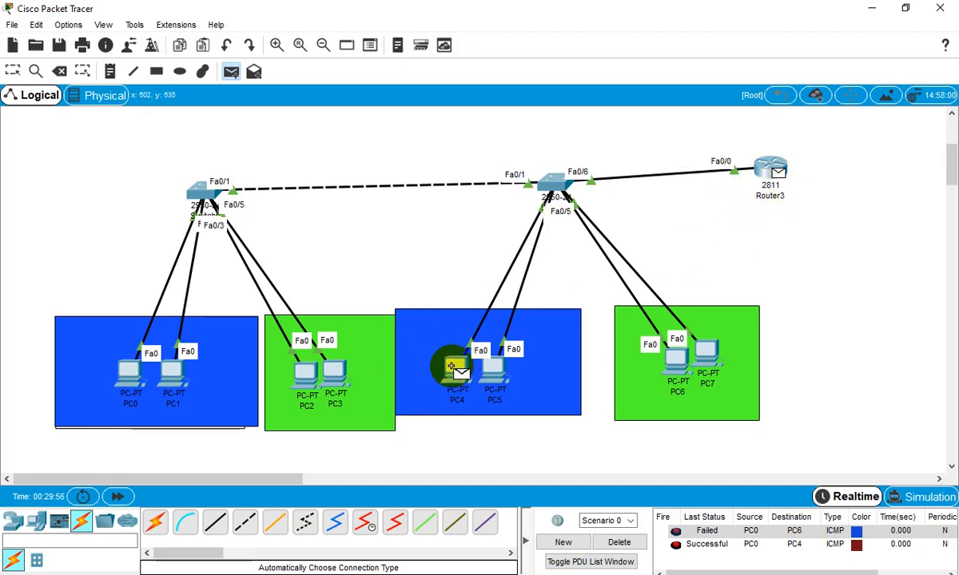
pyautogui.click(455, 371)
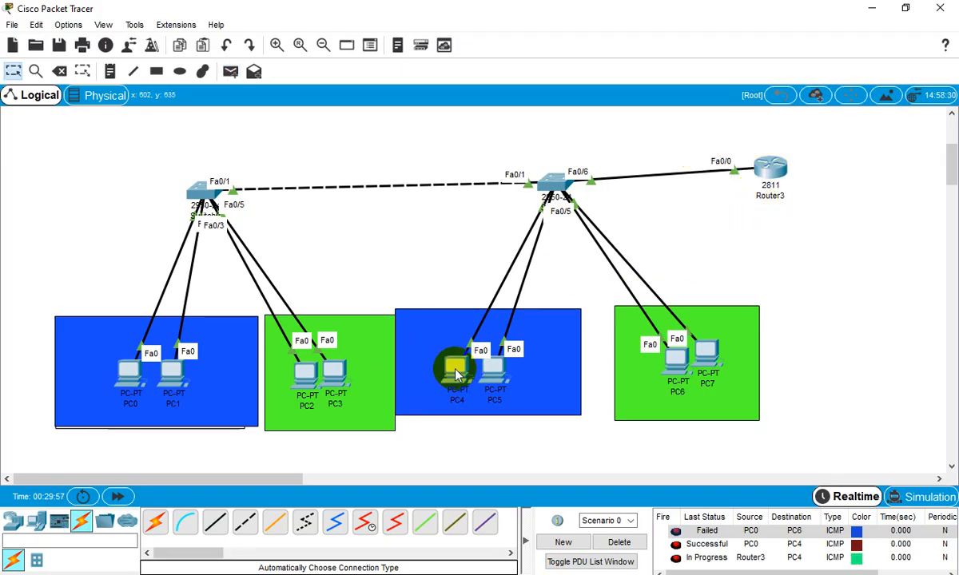
# Delete the current scenario's PDUs and send a new simple PDU from Router3 to PC4
pyautogui.click(630, 544)
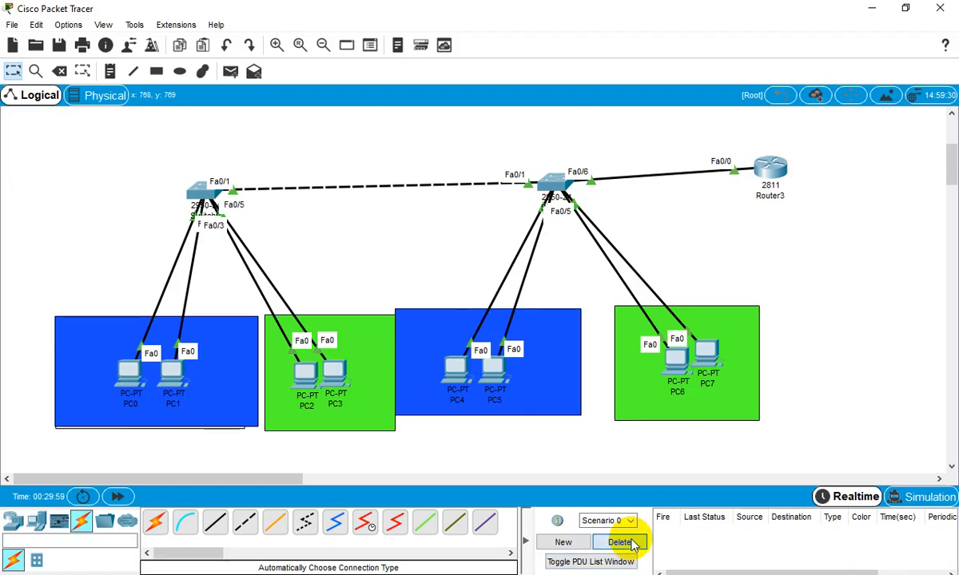
pyautogui.click(233, 72)
pyautogui.click(771, 168)
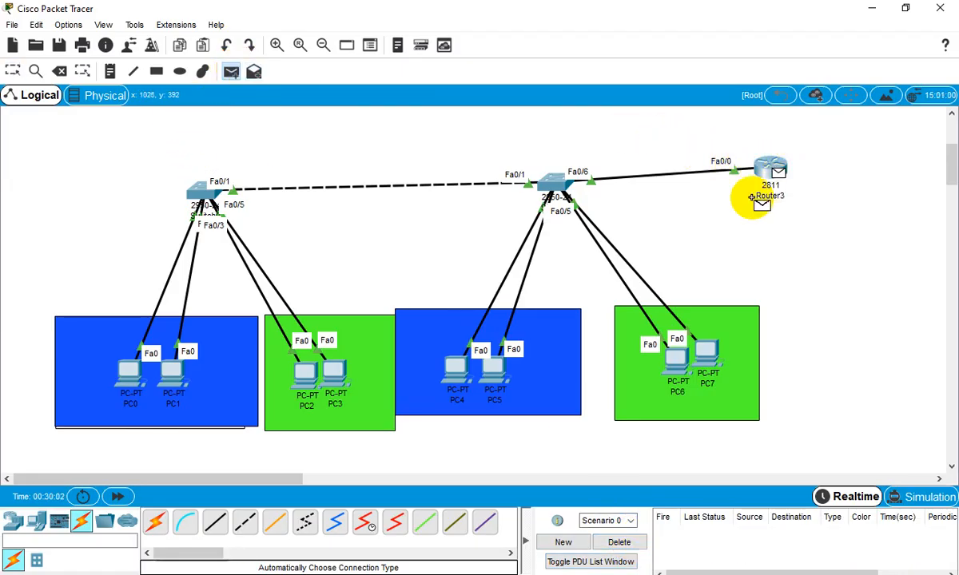
pyautogui.click(462, 368)
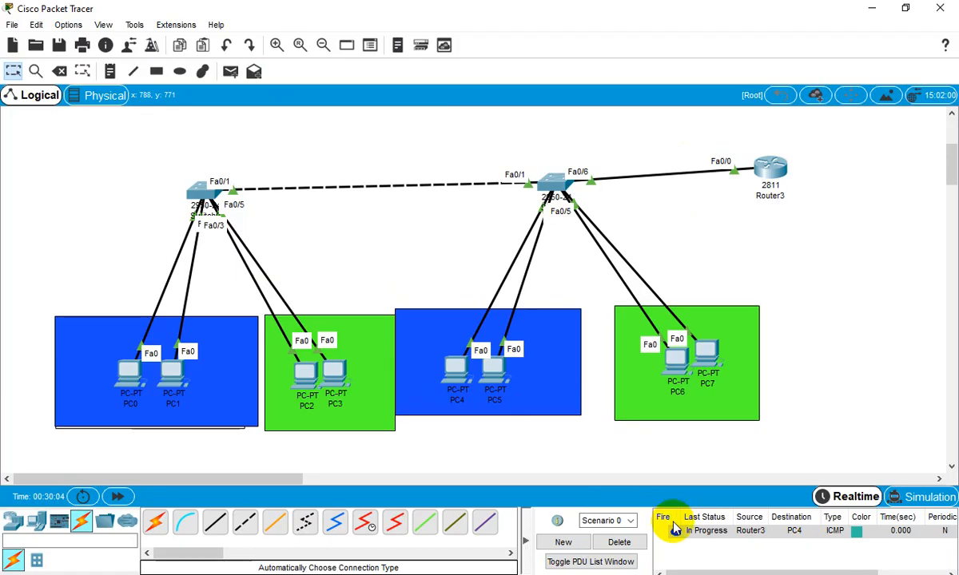
# Fire the listed Router3-to-PC4 PDU again to retest connectivity
pyautogui.doubleClick(676, 532)
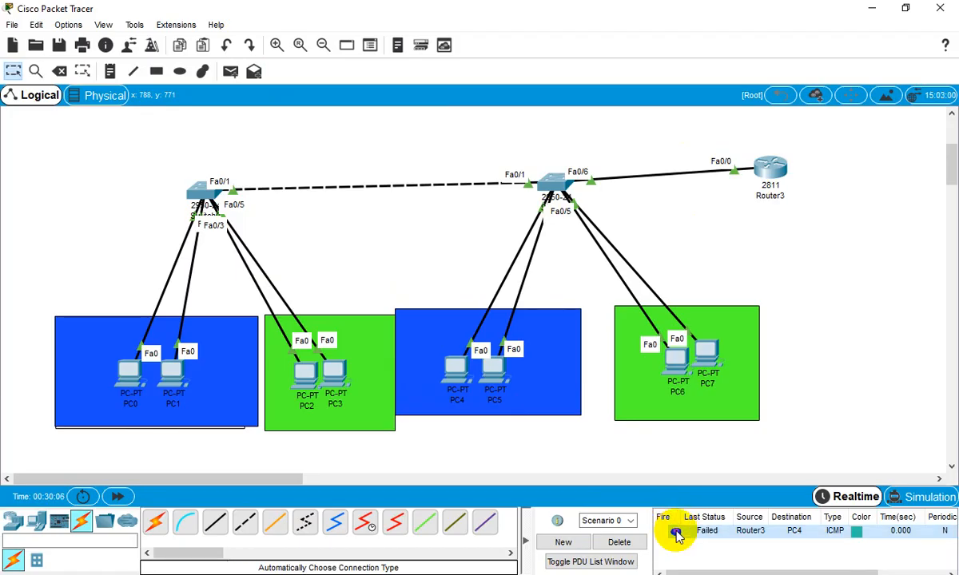
pyautogui.doubleClick(675, 532)
pyautogui.doubleClick(679, 533)
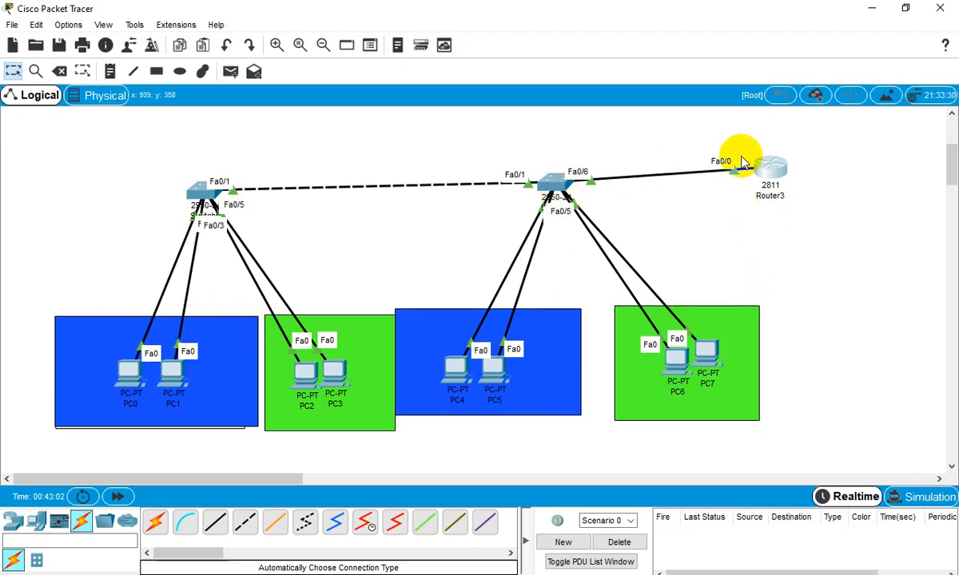
pyautogui.moveTo(736, 136); pyautogui.dragTo(831, 230)
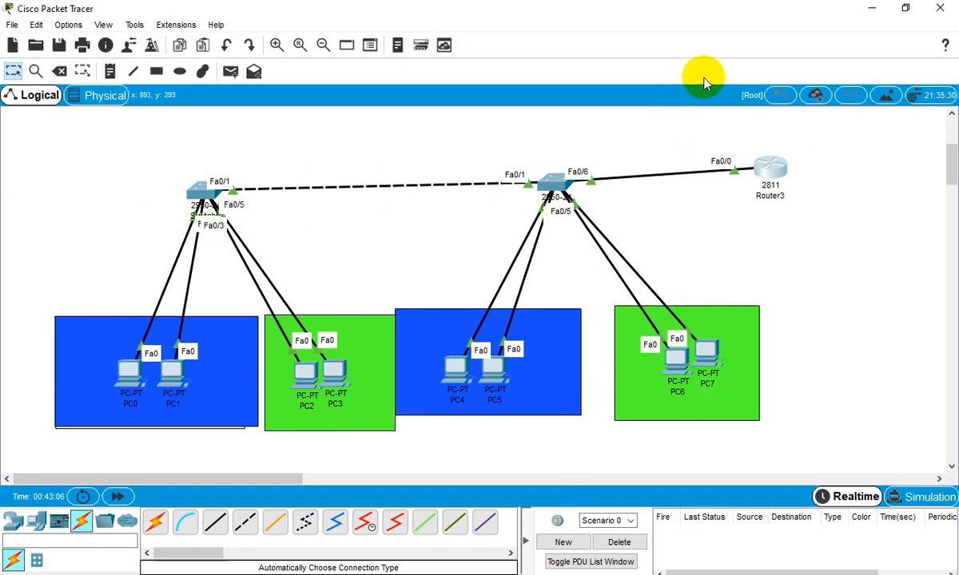
pyautogui.moveTo(720, 137); pyautogui.dragTo(859, 281)
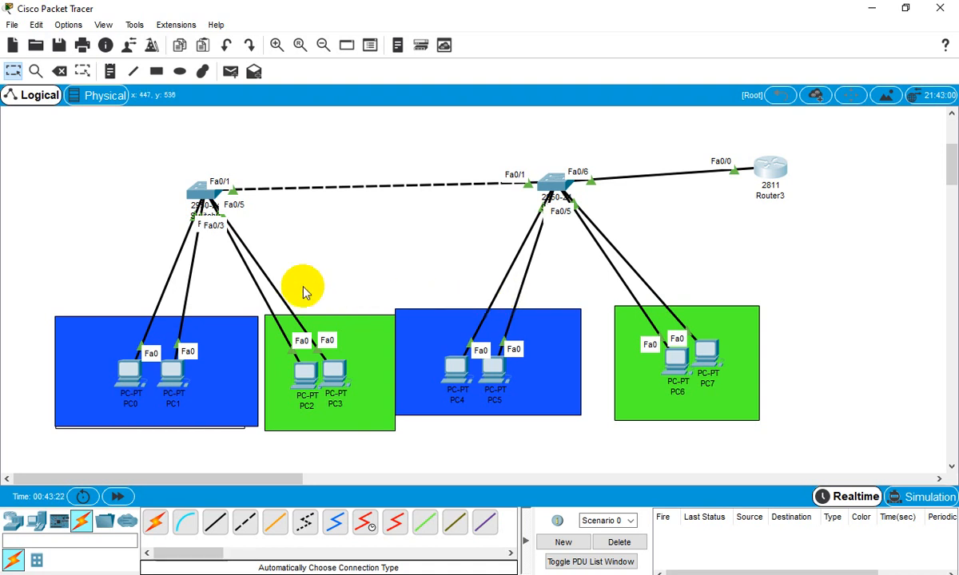
pyautogui.moveTo(695, 301); pyautogui.dragTo(937, 383)
pyautogui.click(840, 341)
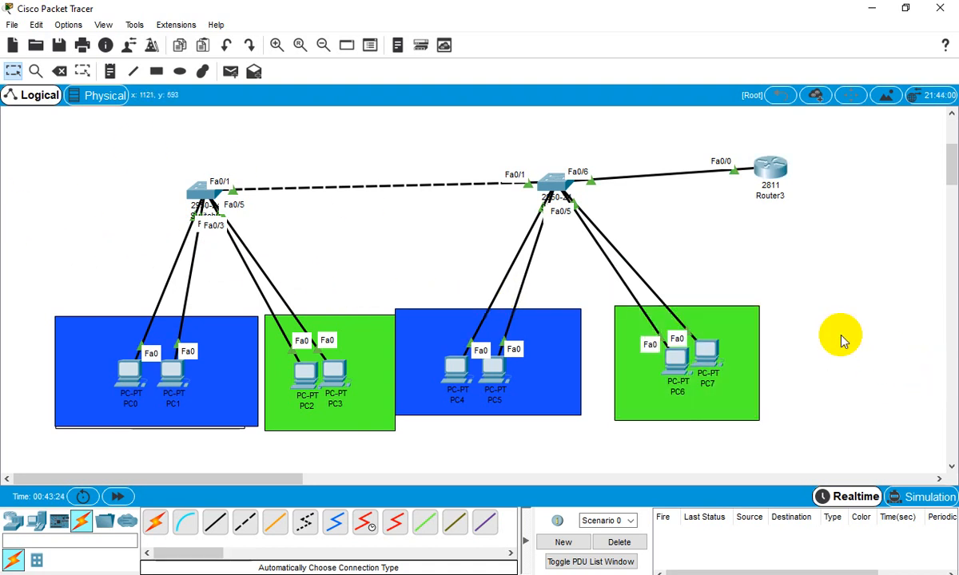